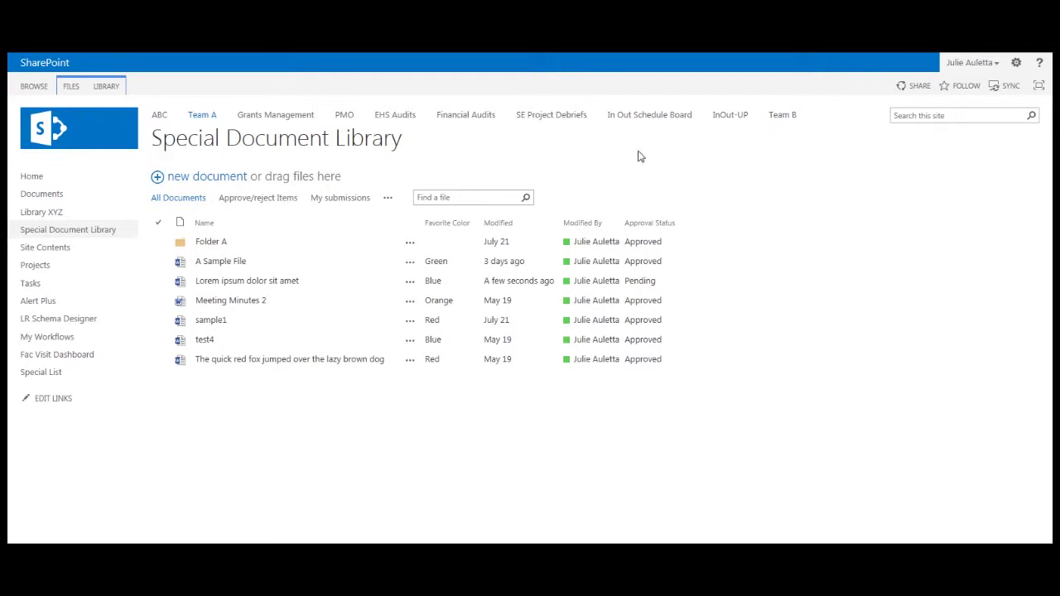
Start a new alert in Alert Plus titled "Send an alert when a file is rejected".
{"action": "left_click", "coordinate": [660, 262]}
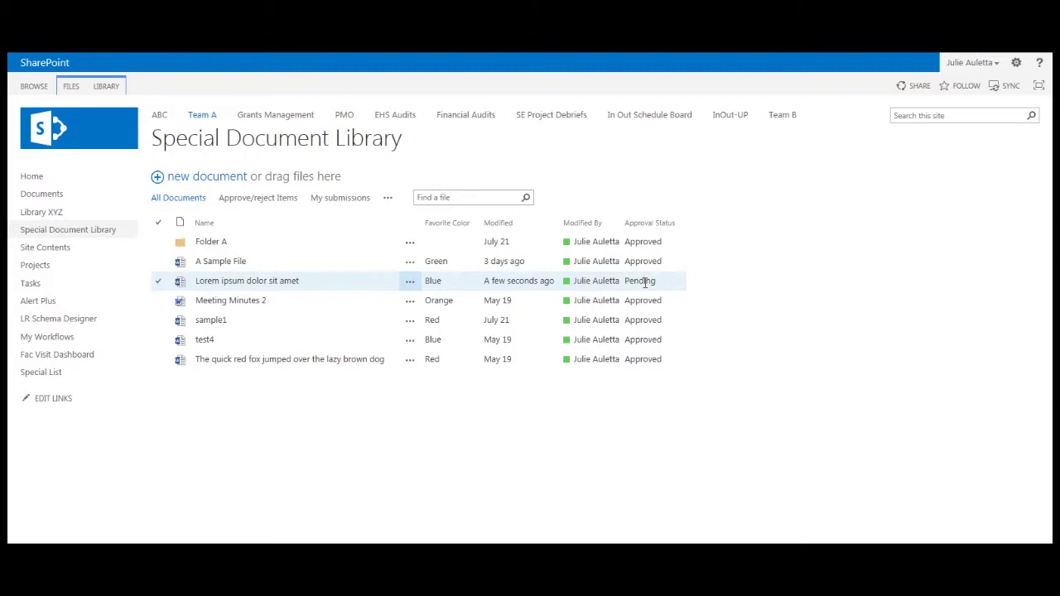
{"action": "left_click", "coordinate": [43, 307]}
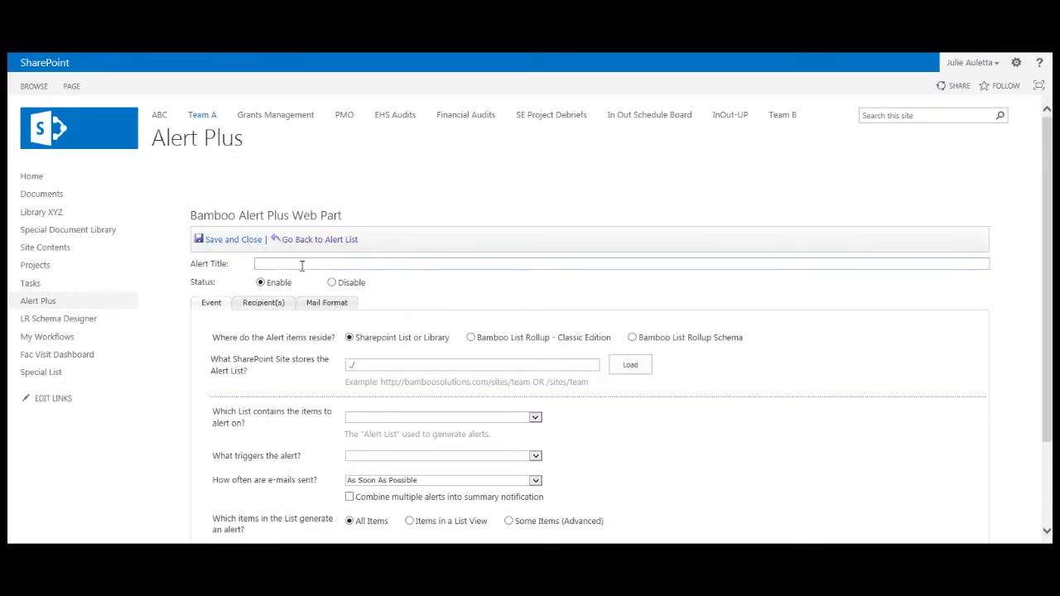
{"action": "type", "text": "Send an alert when a file is rejected"}
Set the alert list to Special Document Library and the trigger to "A specific column in the list changes".
{"action": "scroll", "coordinate": [620, 411], "scroll_direction": "down", "scroll_amount": 3}
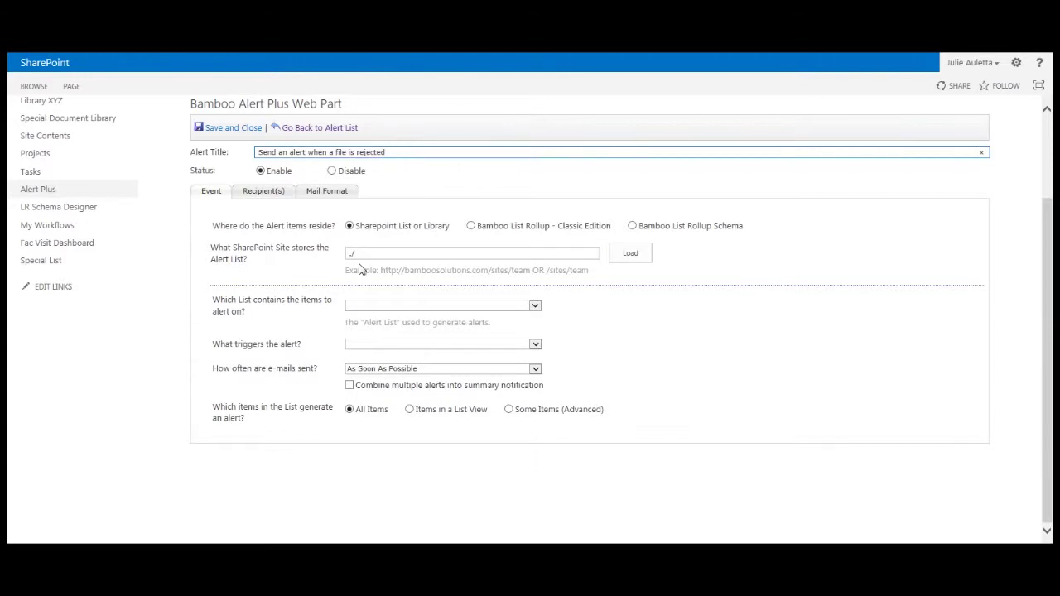
{"action": "left_click", "coordinate": [367, 310]}
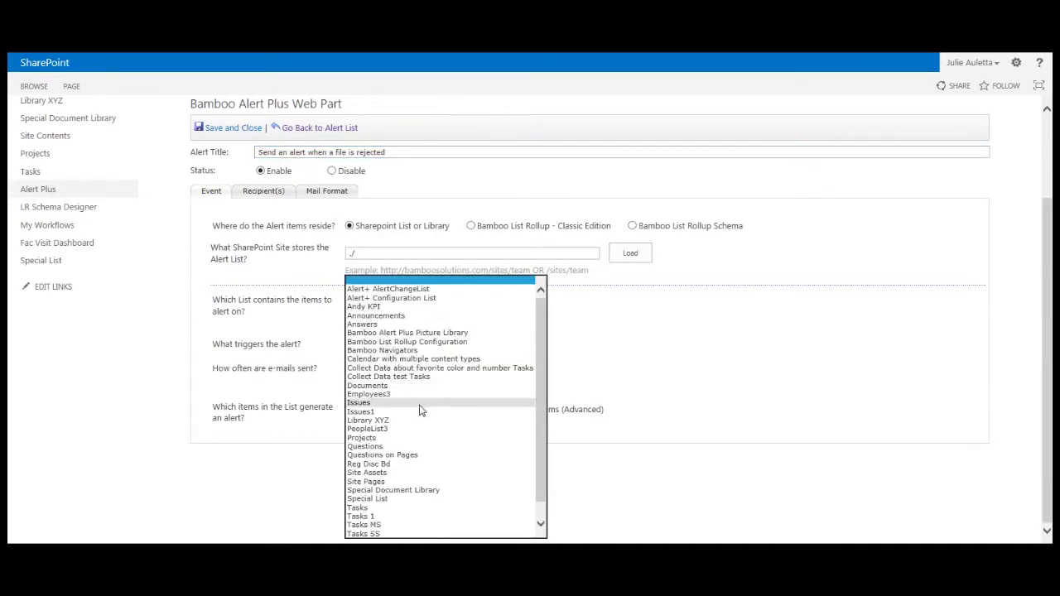
{"action": "left_click", "coordinate": [407, 492]}
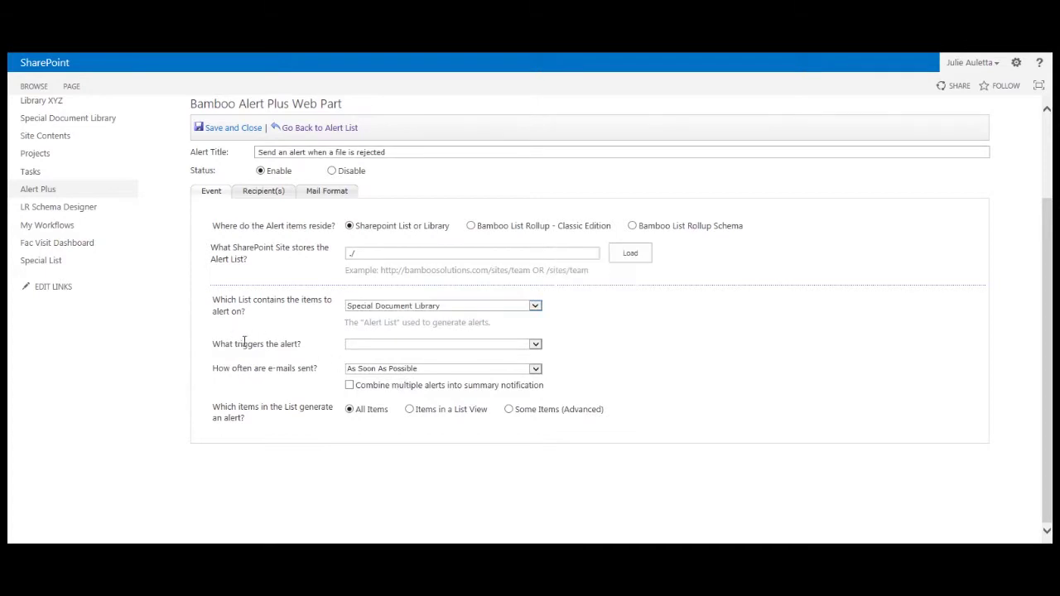
{"action": "left_click", "coordinate": [354, 347]}
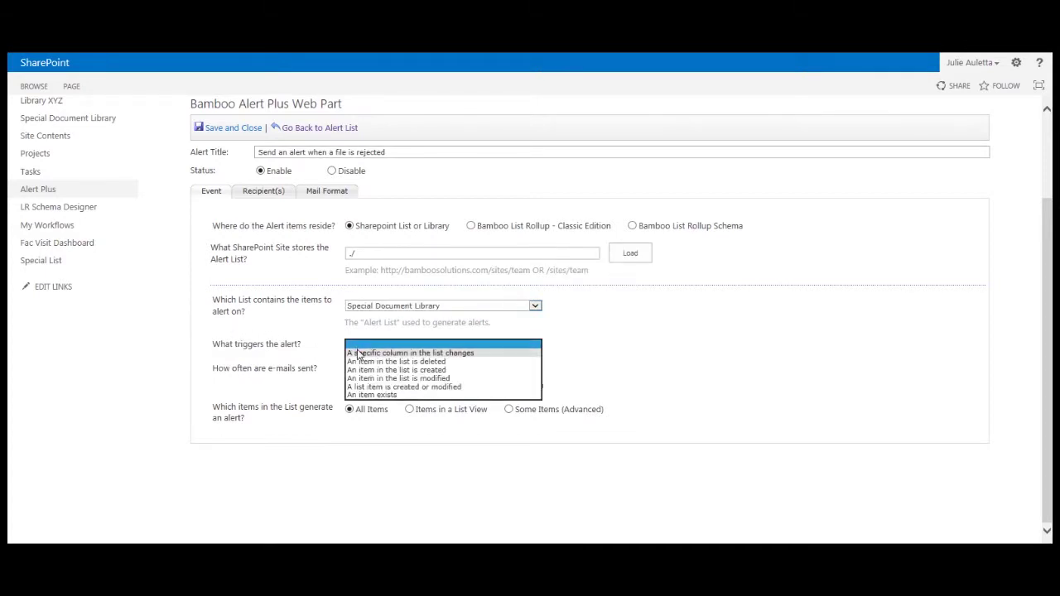
{"action": "left_click", "coordinate": [360, 354]}
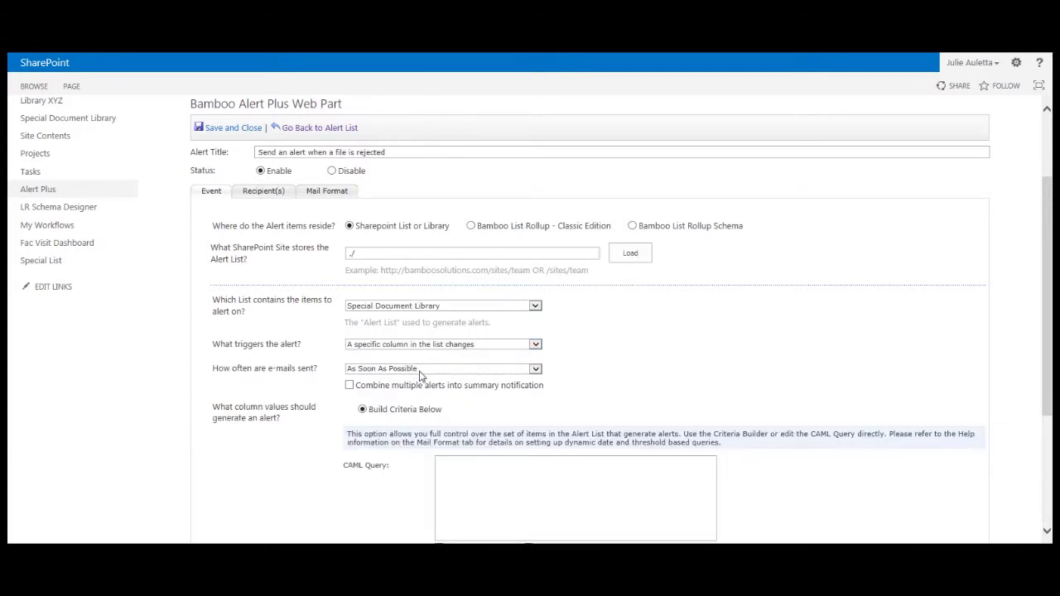
Build the first alert criterion as Favorite Color Not Equal to Favorite Color/Old.
{"action": "scroll", "coordinate": [436, 381], "scroll_direction": "down", "scroll_amount": 5}
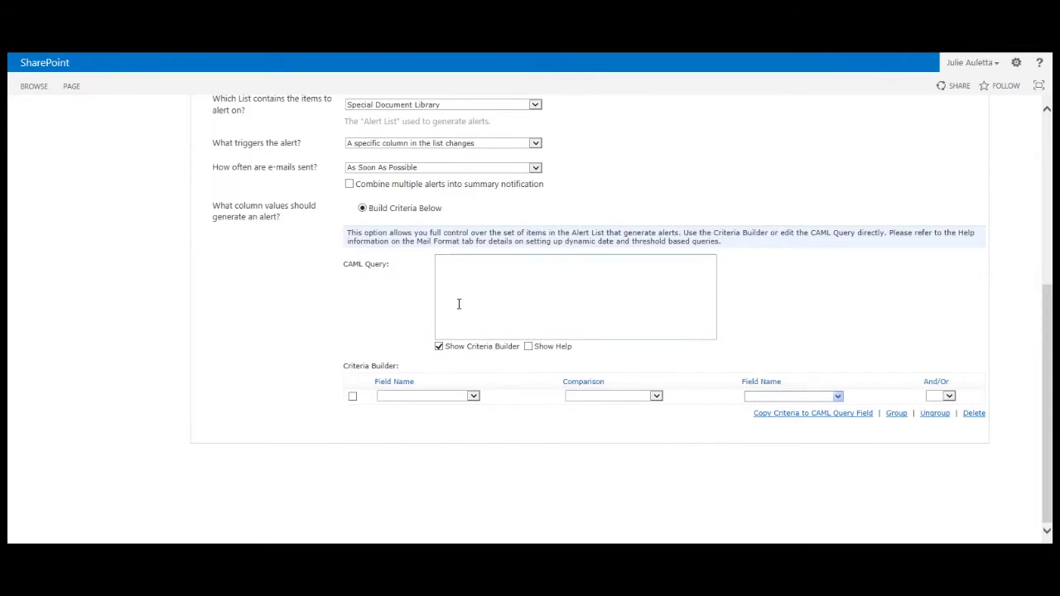
{"action": "left_click", "coordinate": [474, 397]}
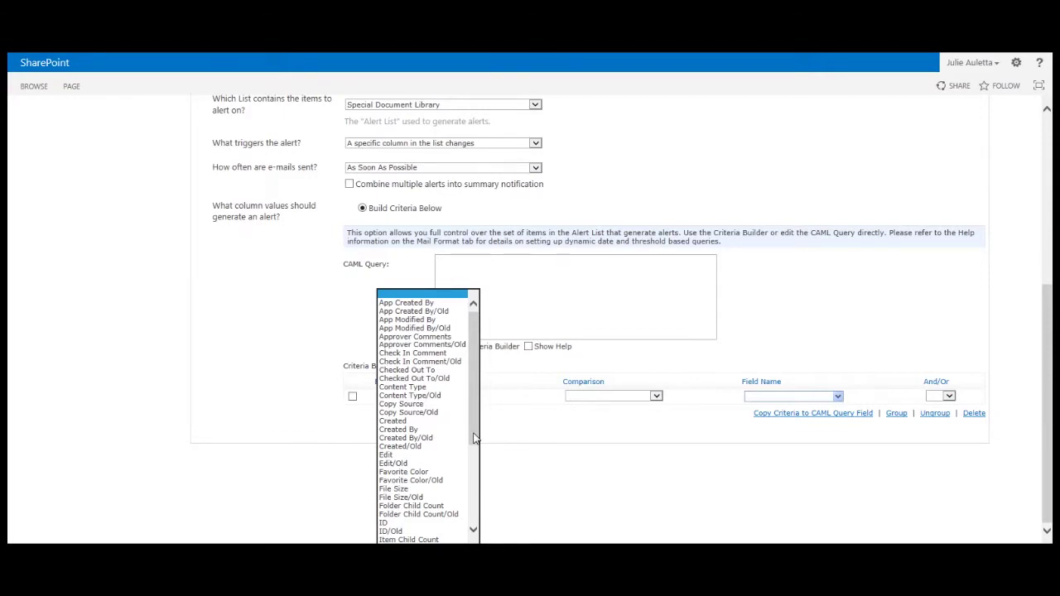
{"action": "left_click_drag", "start_coordinate": [476, 439], "coordinate": [486, 486]}
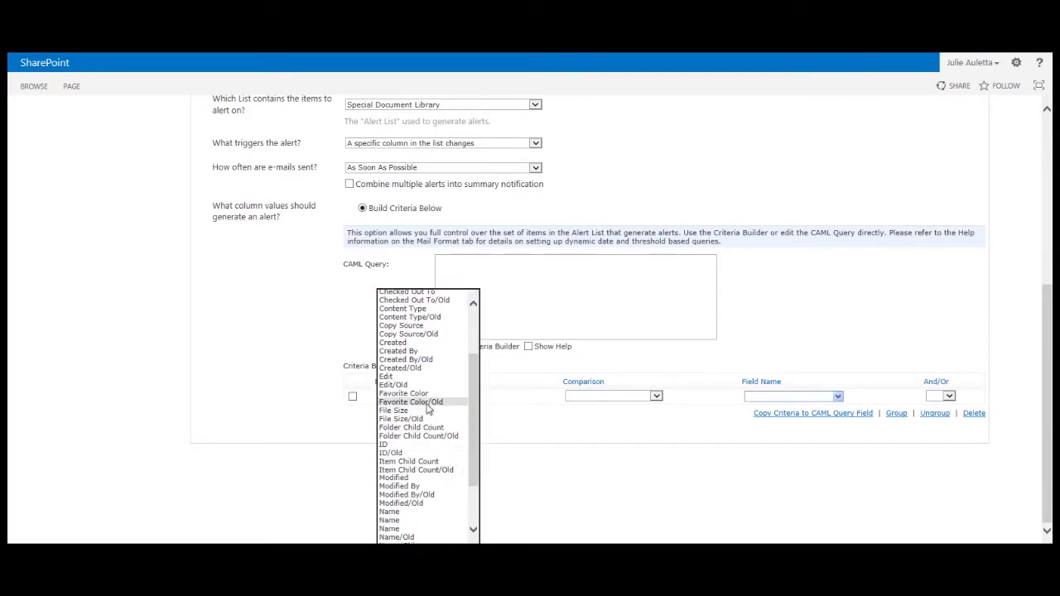
{"action": "left_click", "coordinate": [415, 394]}
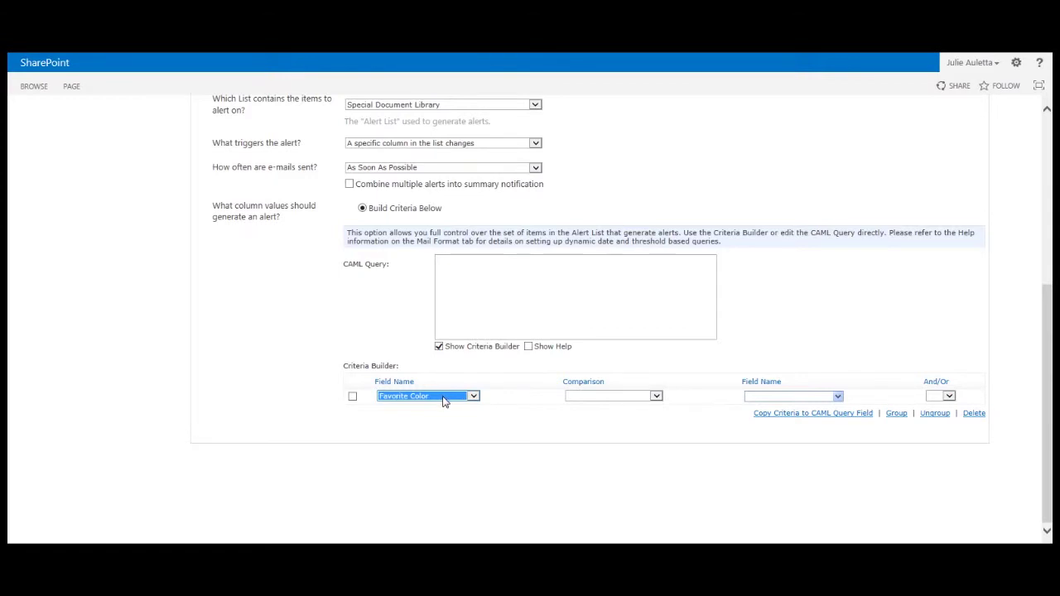
{"action": "left_click", "coordinate": [586, 399]}
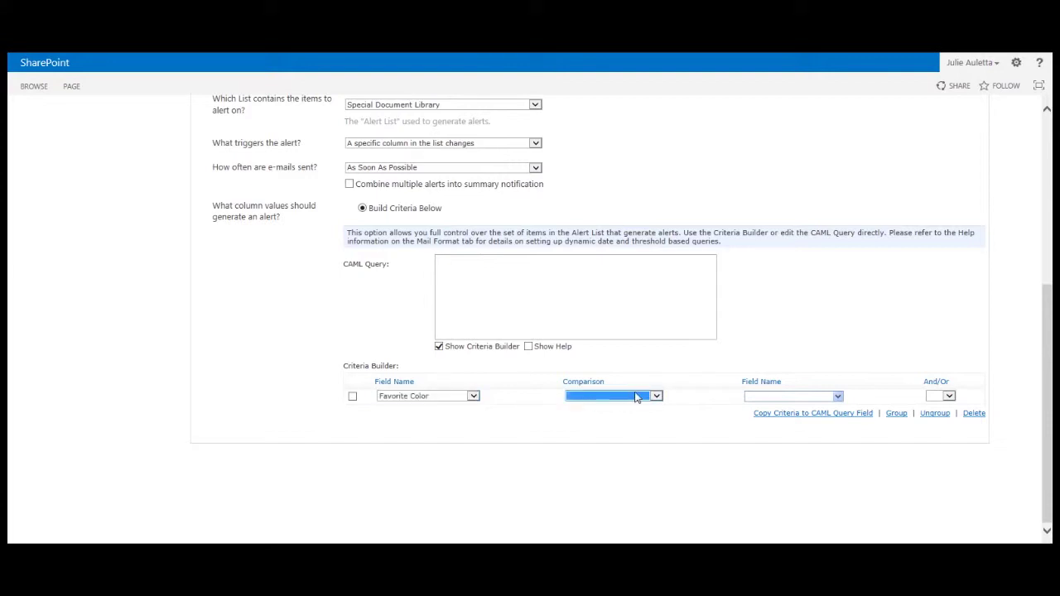
{"action": "left_click", "coordinate": [660, 398]}
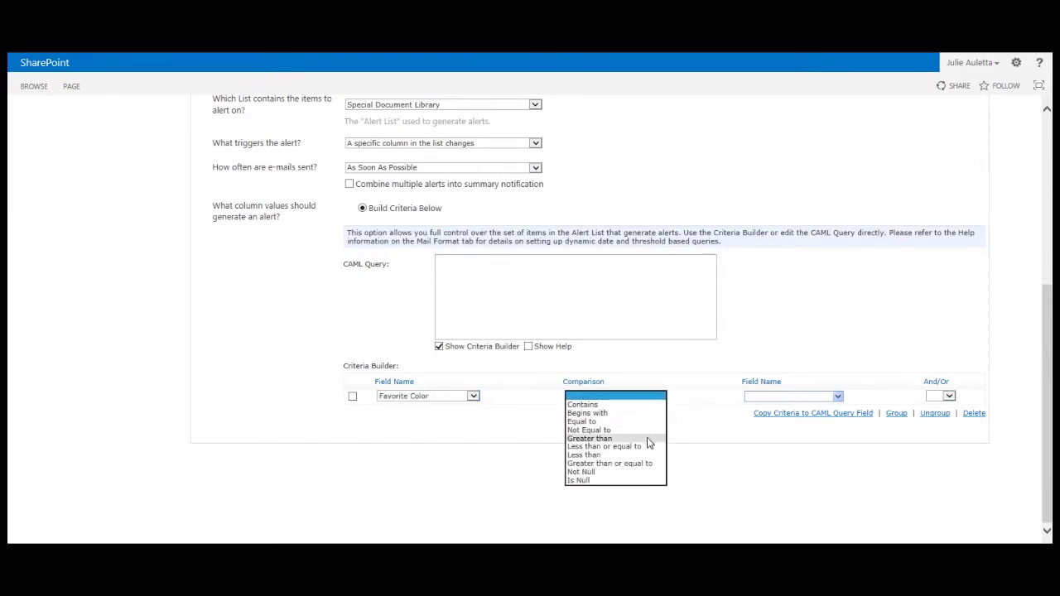
{"action": "left_click", "coordinate": [651, 430]}
{"action": "left_click", "coordinate": [838, 397]}
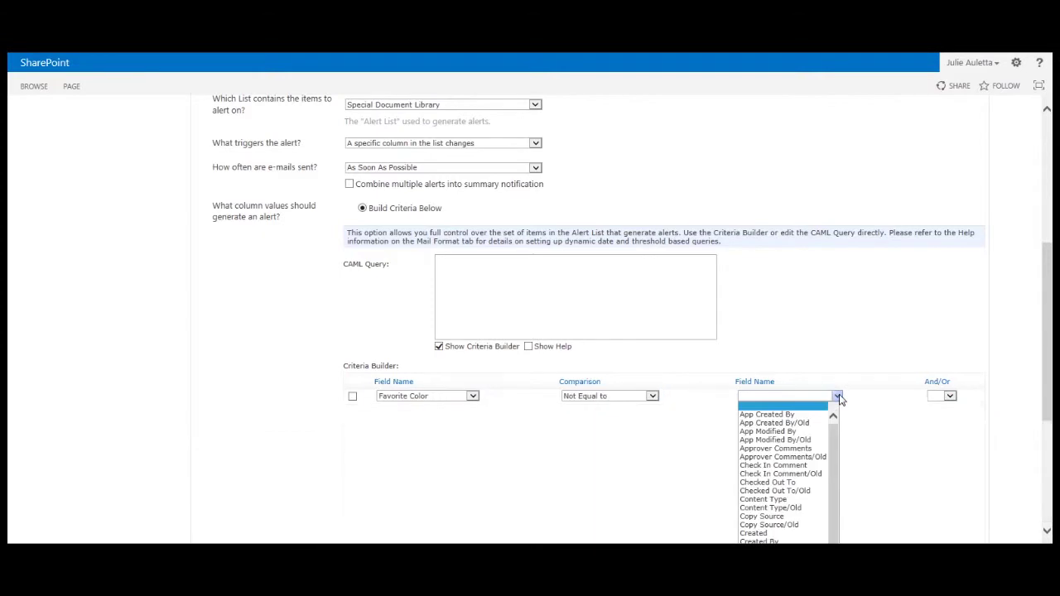
{"action": "left_click_drag", "start_coordinate": [835, 439], "coordinate": [834, 486]}
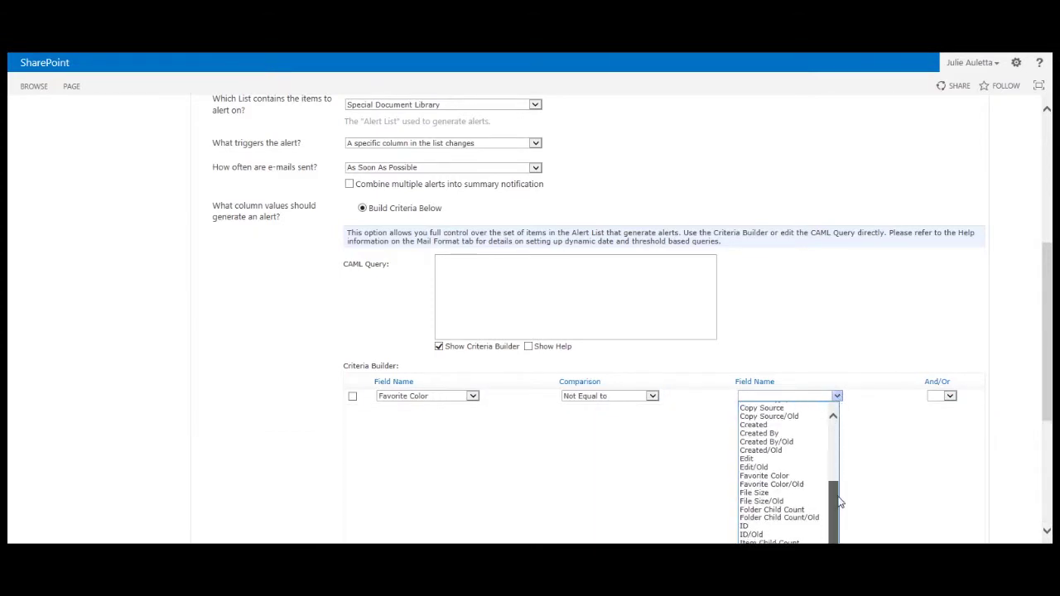
{"action": "left_click", "coordinate": [800, 488]}
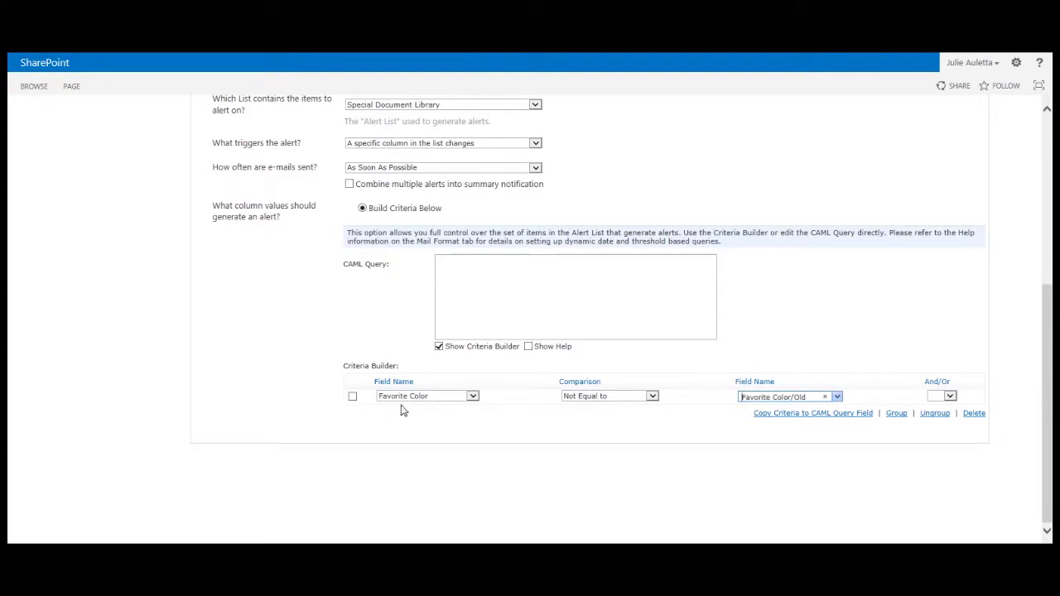
Add an And criterion of Favorite Color Equal to 1 and copy the criteria to the CAML query.
{"action": "left_click", "coordinate": [949, 398]}
{"action": "left_click", "coordinate": [949, 413]}
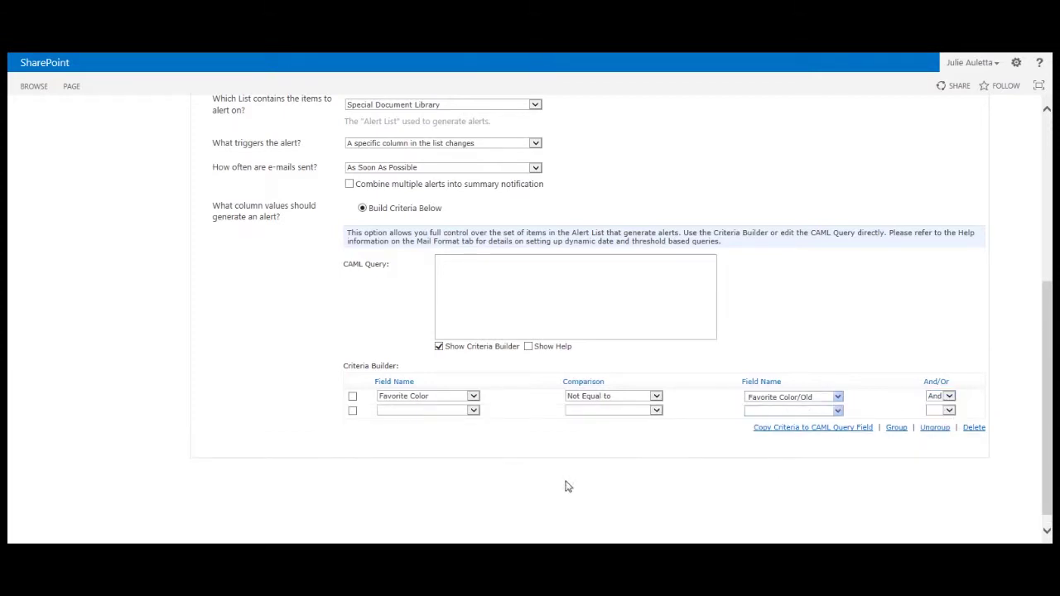
{"action": "left_click", "coordinate": [474, 411]}
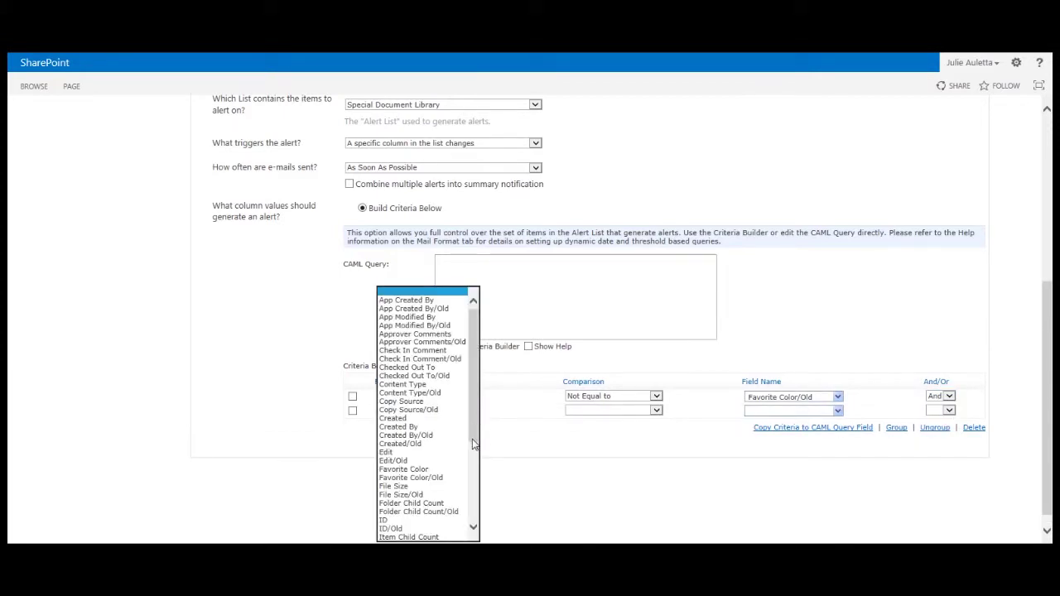
{"action": "left_click", "coordinate": [429, 469]}
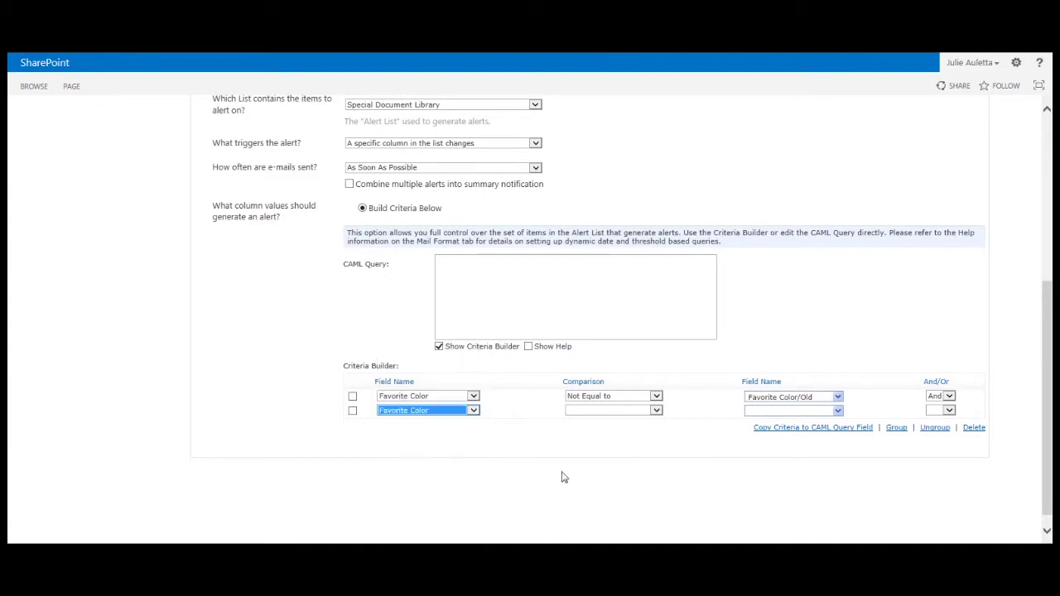
{"action": "left_click", "coordinate": [654, 413]}
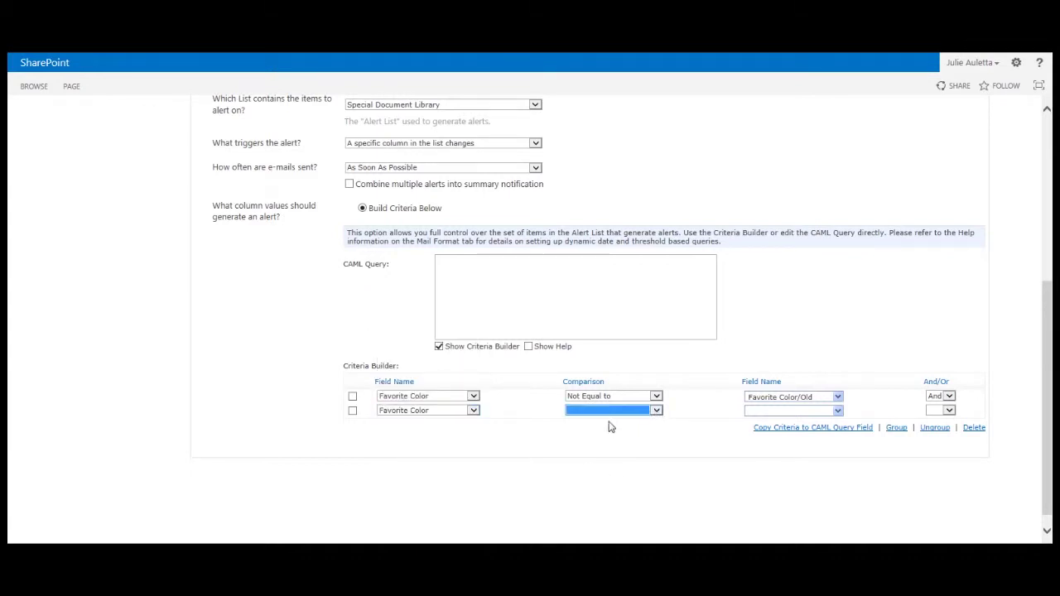
{"action": "left_click", "coordinate": [615, 413]}
{"action": "left_click", "coordinate": [617, 436]}
{"action": "left_click", "coordinate": [788, 410]}
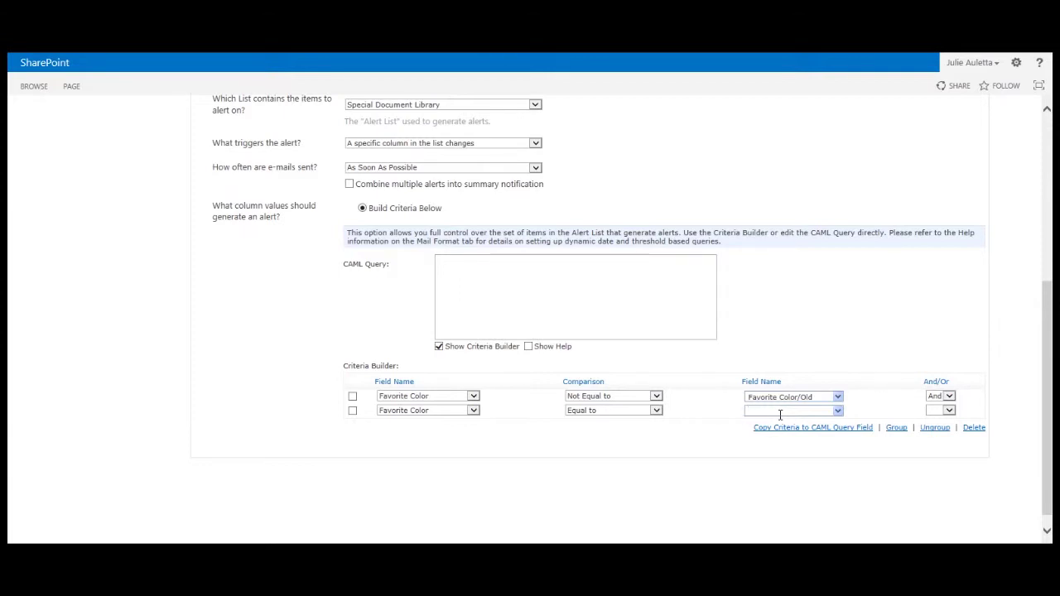
{"action": "type", "text": "1"}
{"action": "left_click", "coordinate": [785, 431]}
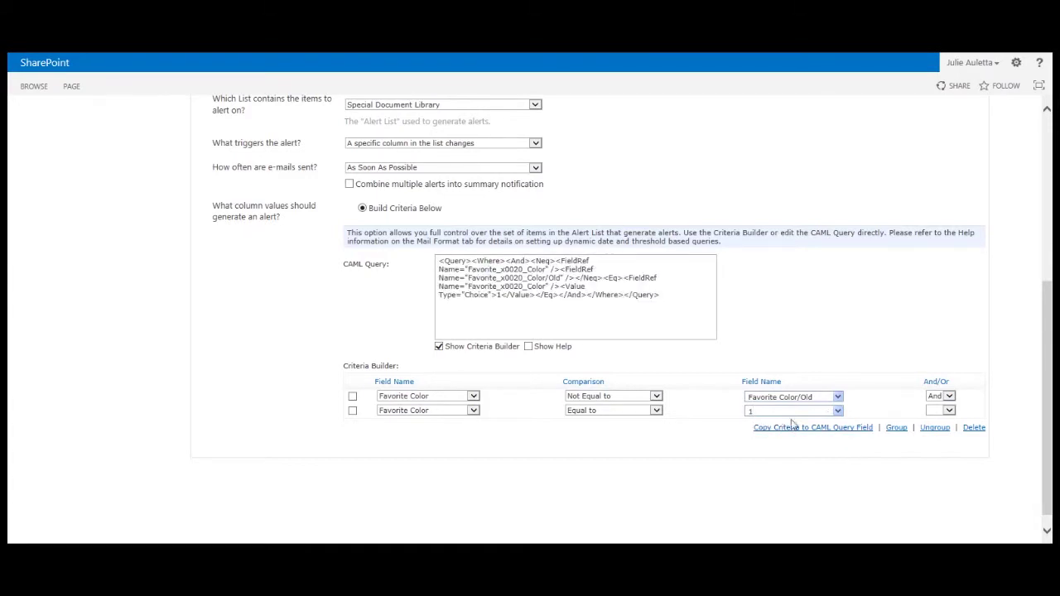
Replace the first Favorite_x0020_Color field name in the CAML query with _ModerationStatus.
{"action": "left_click_drag", "start_coordinate": [468, 269], "coordinate": [547, 270]}
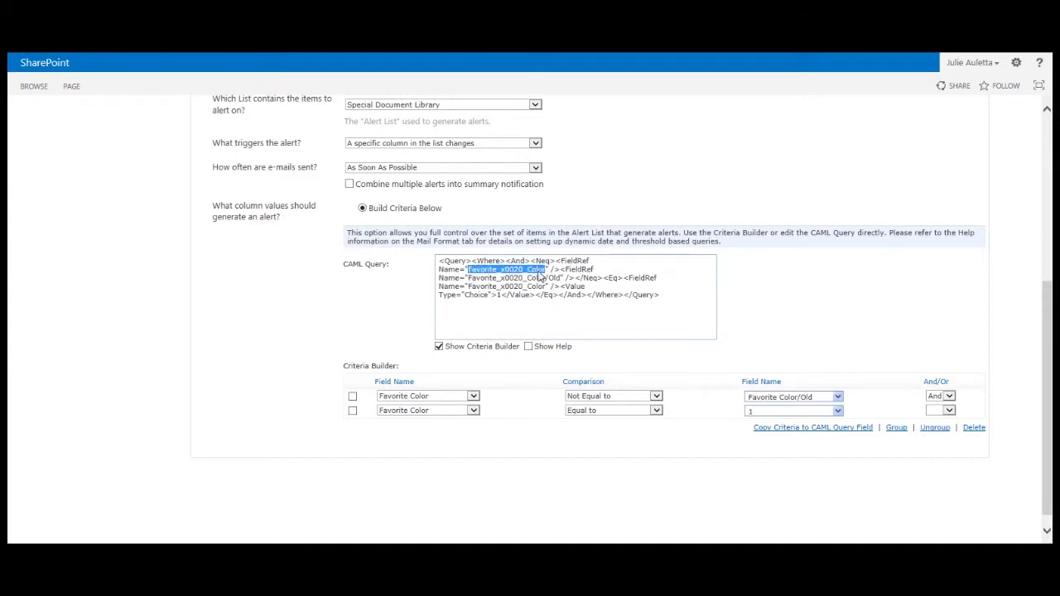
{"action": "type", "text": "_M"}
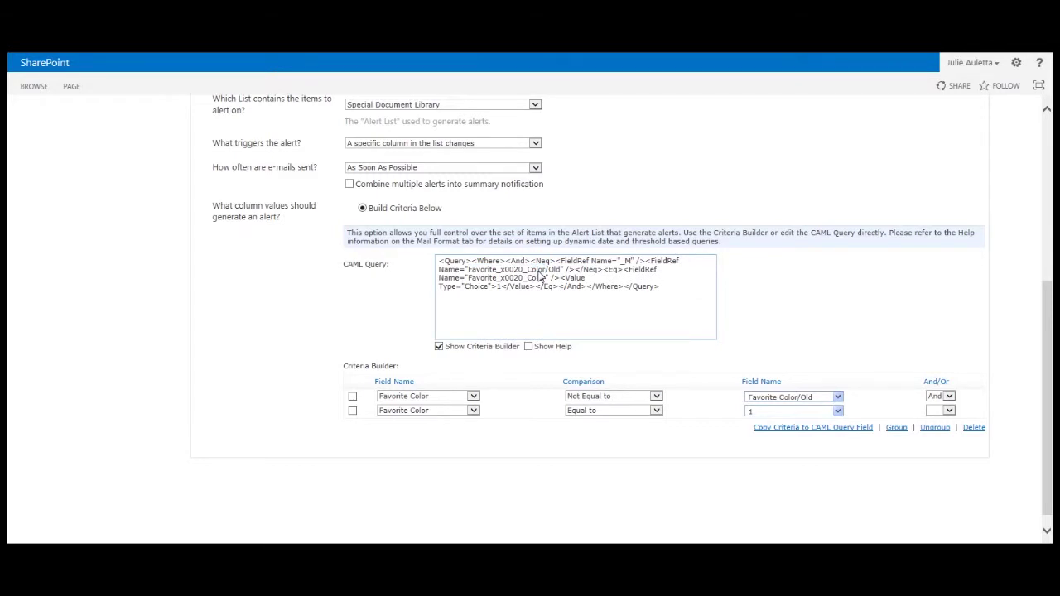
{"action": "type", "text": "oderation"}
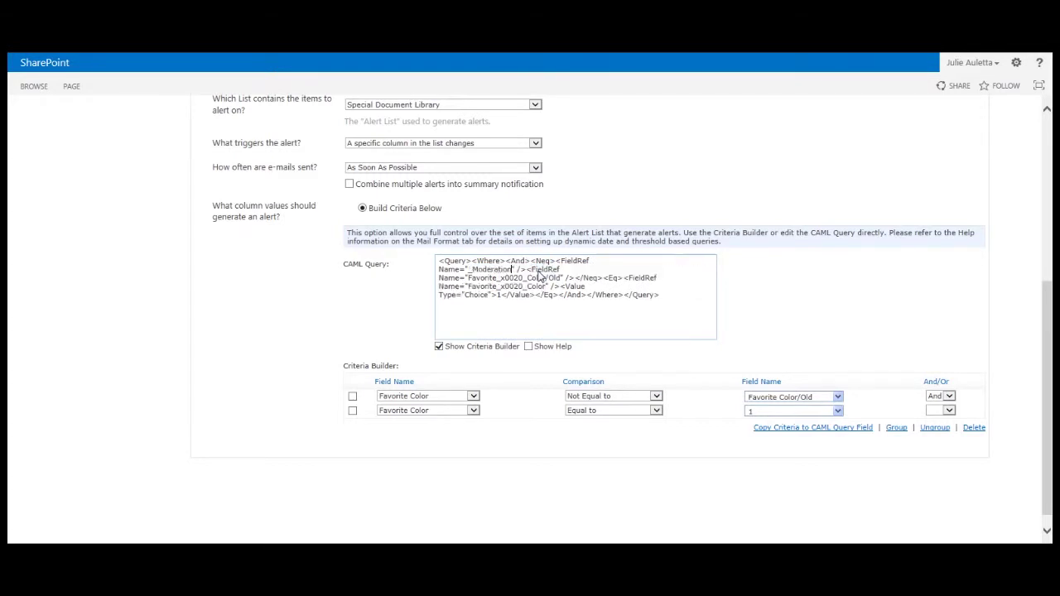
{"action": "type", "text": "Stat"}
{"action": "type", "text": "ius"}
Copy _ModerationStatus over the second field name in the CAML query, keeping its /Old suffix.
{"action": "key", "text": "shift+Left"}
{"action": "key", "text": "shift+Left"}
{"action": "key", "text": "shift+Left"}
{"action": "key", "text": "shift+Left"}
{"action": "key", "text": "shift+Left"}
{"action": "key", "text": "shift+Left"}
{"action": "key", "text": "shift+Left"}
{"action": "key", "text": "shift+Left"}
{"action": "key", "text": "shift+Left"}
{"action": "key", "text": "shift+Left"}
{"action": "key", "text": "shift+Left"}
{"action": "key", "text": "shift+Left"}
{"action": "key", "text": "shift+Left"}
{"action": "key", "text": "shift+Left"}
{"action": "key", "text": "shift+Left"}
{"action": "key", "text": "ctrl+c"}
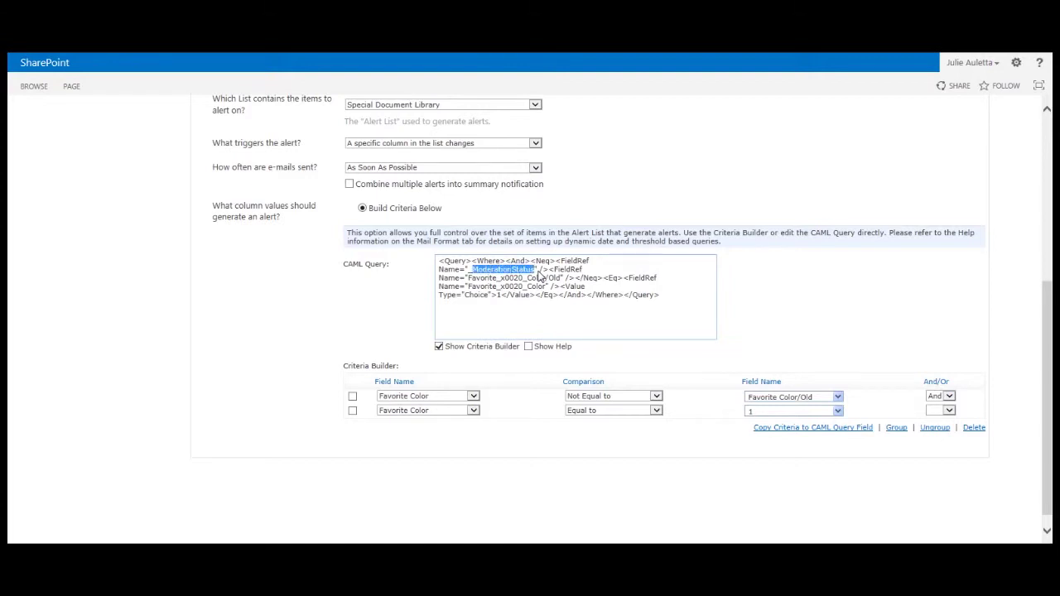
{"action": "key", "text": "Right"}
{"action": "key", "text": "BackSpace"}
{"action": "key", "text": "BackSpace"}
{"action": "key", "text": "BackSpace"}
{"action": "key", "text": "BackSpace"}
{"action": "key", "text": "BackSpace"}
{"action": "key", "text": "BackSpace"}
{"action": "key", "text": "BackSpace"}
{"action": "key", "text": "BackSpace"}
{"action": "key", "text": "BackSpace"}
{"action": "key", "text": "BackSpace"}
{"action": "key", "text": "BackSpace"}
{"action": "key", "text": "BackSpace"}
{"action": "key", "text": "BackSpace"}
{"action": "key", "text": "BackSpace"}
{"action": "key", "text": "BackSpace"}
{"action": "key", "text": "BackSpace"}
{"action": "key", "text": "BackSpace"}
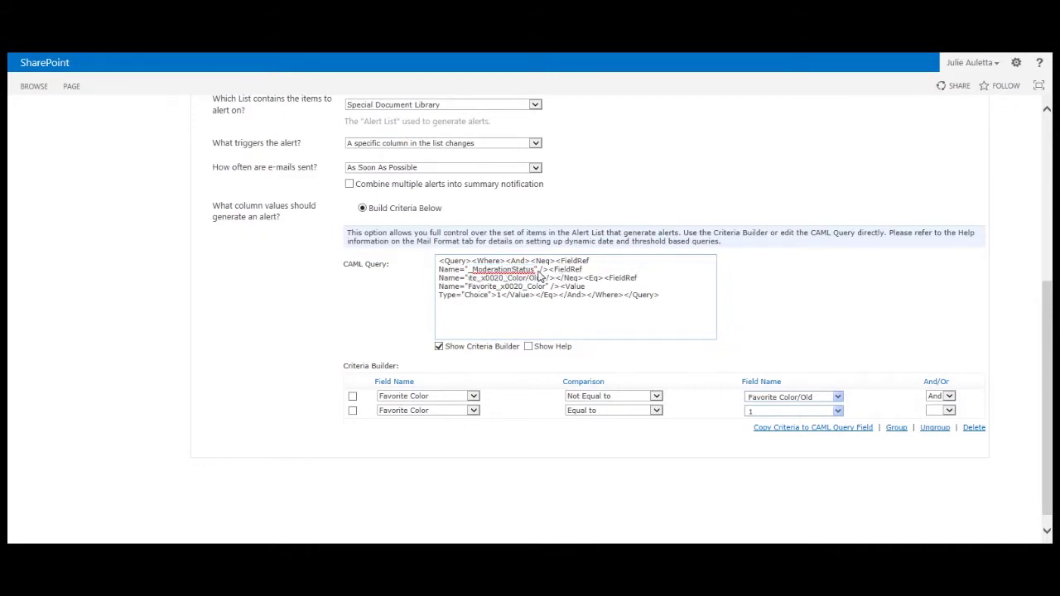
{"action": "key", "text": "BackSpace"}
{"action": "key", "text": "BackSpace"}
{"action": "key", "text": "BackSpace"}
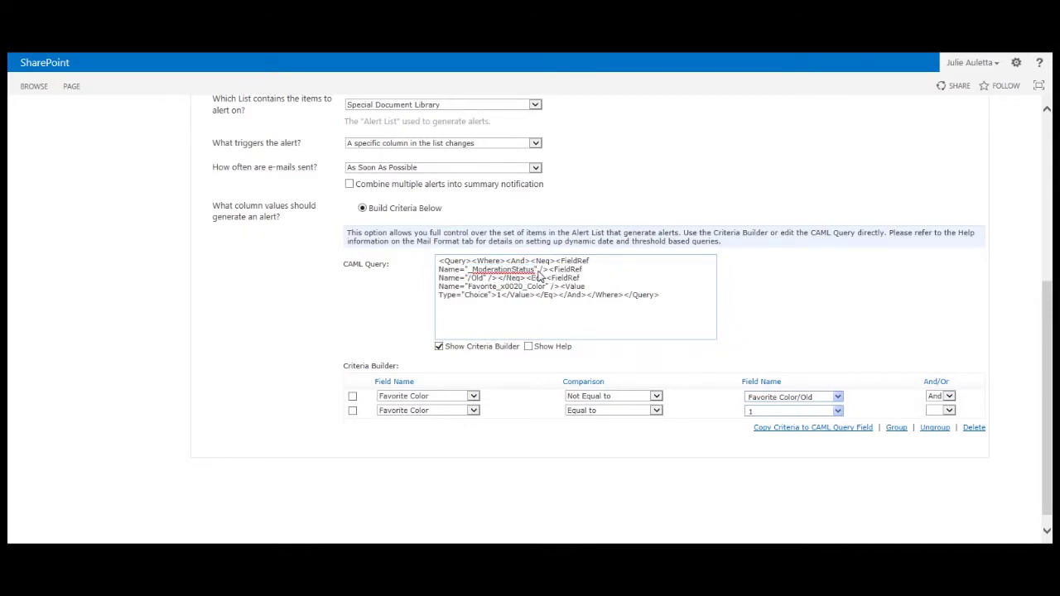
{"action": "key", "text": "ctrl+v"}
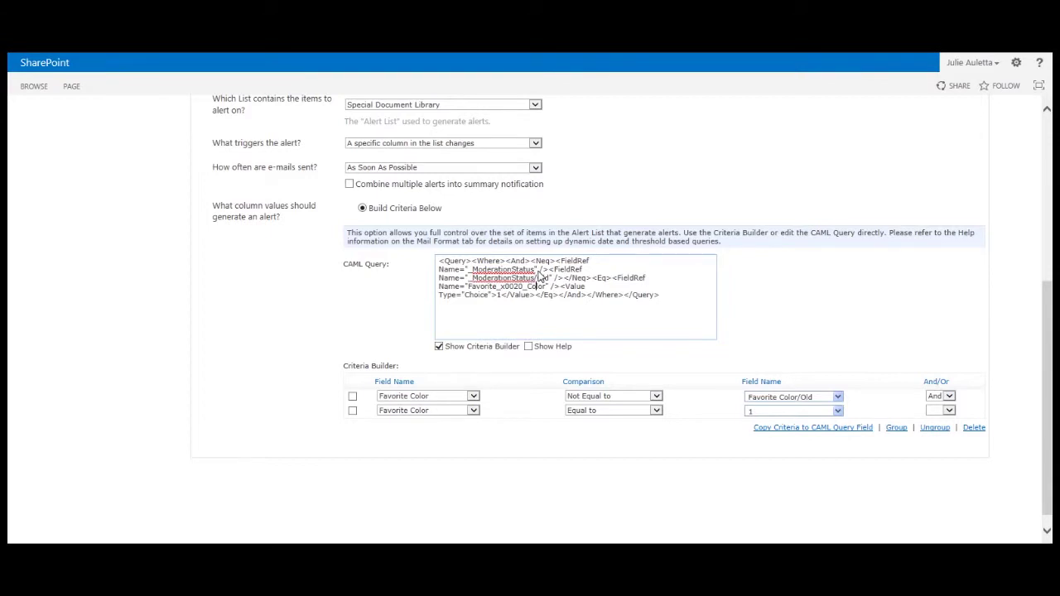
Replace the remaining Favorite_x0020_Color field name in the Eq condition with the copied _ModerationStatus.
{"action": "key", "text": "BackSpace"}
{"action": "key", "text": "BackSpace"}
{"action": "key", "text": "BackSpace"}
{"action": "key", "text": "BackSpace"}
{"action": "key", "text": "BackSpace"}
{"action": "key", "text": "BackSpace"}
{"action": "key", "text": "BackSpace"}
{"action": "key", "text": "BackSpace"}
{"action": "key", "text": "BackSpace"}
{"action": "key", "text": "BackSpace"}
{"action": "key", "text": "BackSpace"}
{"action": "key", "text": "BackSpace"}
{"action": "key", "text": "BackSpace"}
{"action": "key", "text": "BackSpace"}
{"action": "key", "text": "BackSpace"}
{"action": "key", "text": "BackSpace"}
{"action": "key", "text": "BackSpace"}
{"action": "key", "text": "BackSpace"}
{"action": "key", "text": "BackSpace"}
{"action": "key", "text": "BackSpace"}
{"action": "key", "text": "ctrl+v"}
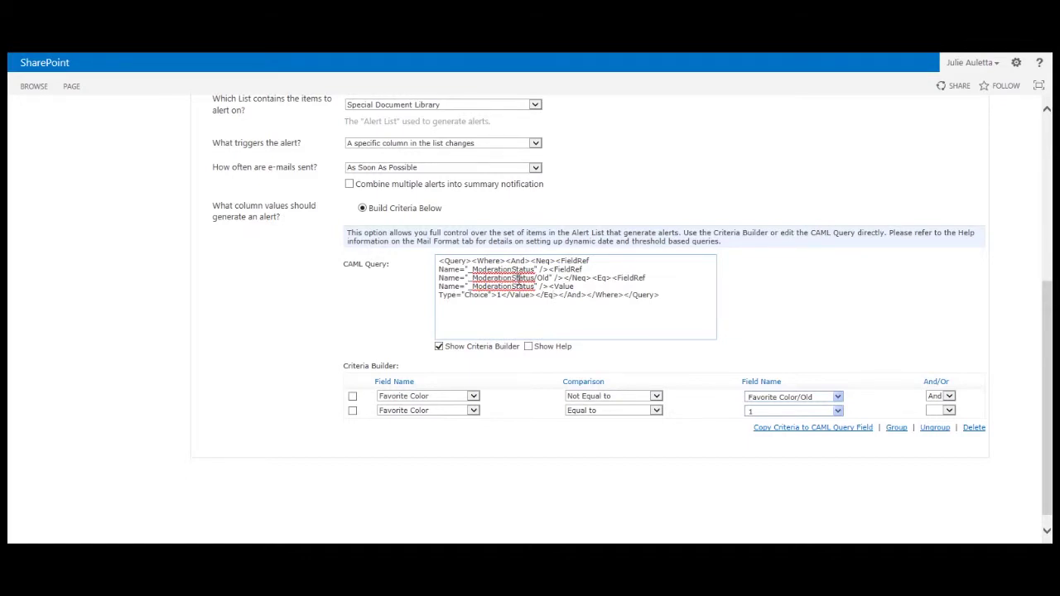
Set the alert recipient to Lookup an E-mail Address in the Alert List, using the Modified By column.
{"action": "scroll", "coordinate": [835, 358], "scroll_direction": "up", "scroll_amount": 3}
{"action": "scroll", "coordinate": [836, 357], "scroll_direction": "up", "scroll_amount": 2}
{"action": "left_click", "coordinate": [253, 264]}
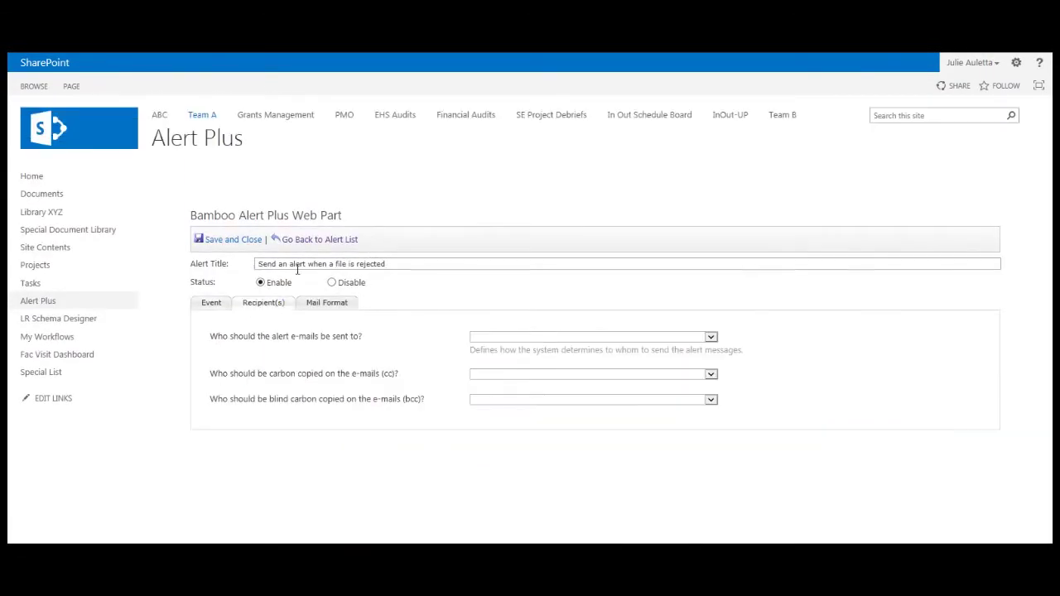
{"action": "left_click", "coordinate": [494, 338]}
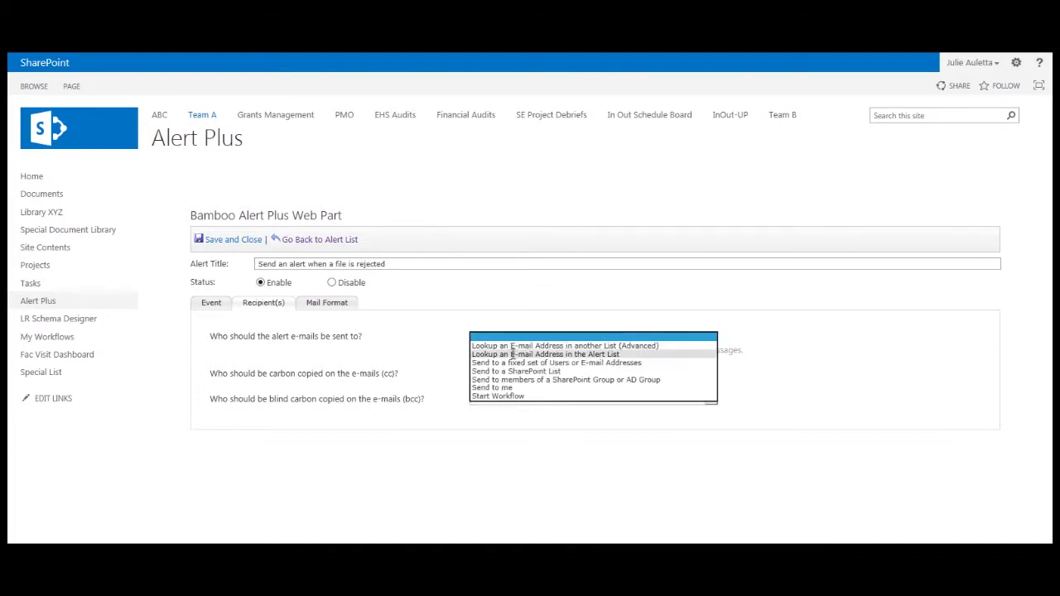
{"action": "left_click", "coordinate": [512, 355]}
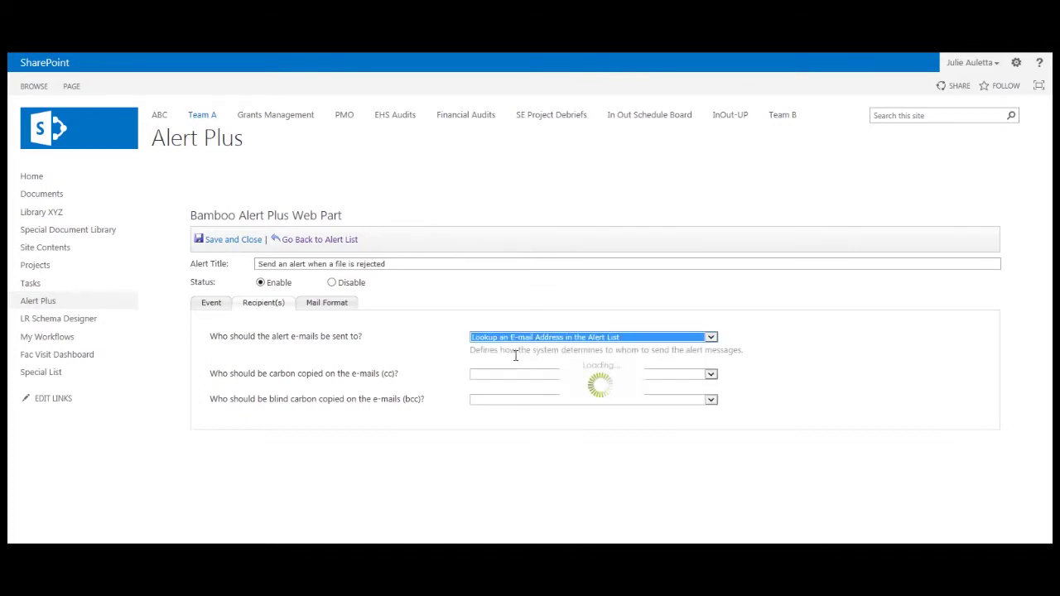
{"action": "scroll", "coordinate": [615, 416], "scroll_direction": "down", "scroll_amount": 3}
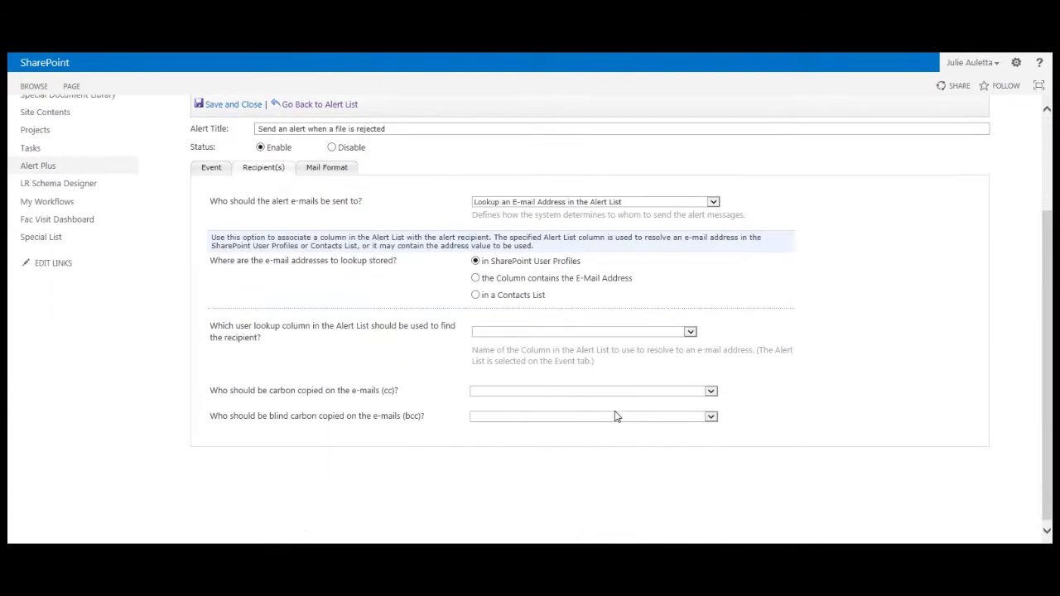
{"action": "left_click", "coordinate": [545, 333]}
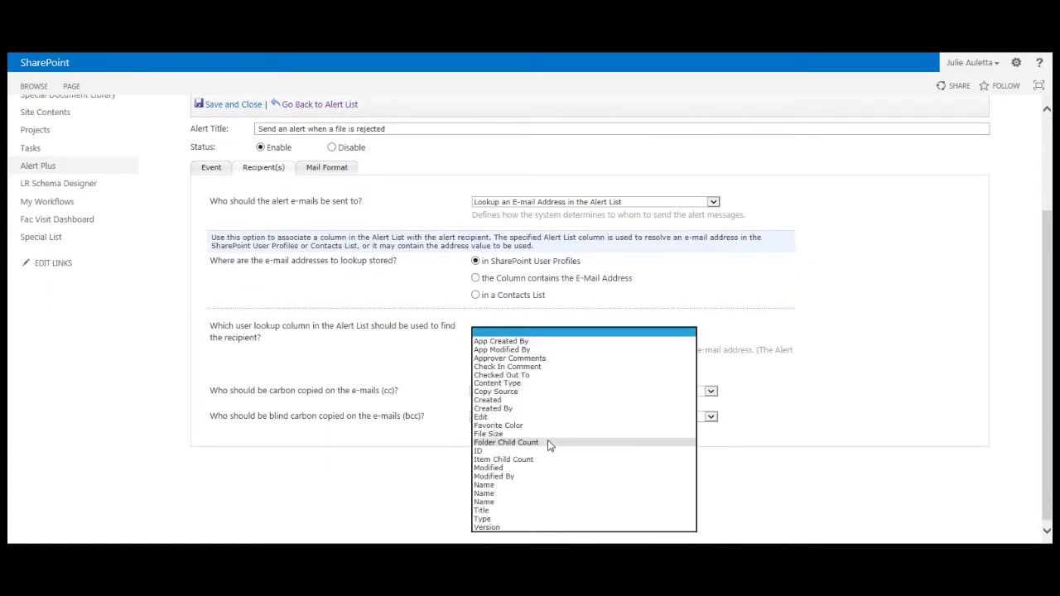
{"action": "left_click", "coordinate": [540, 477]}
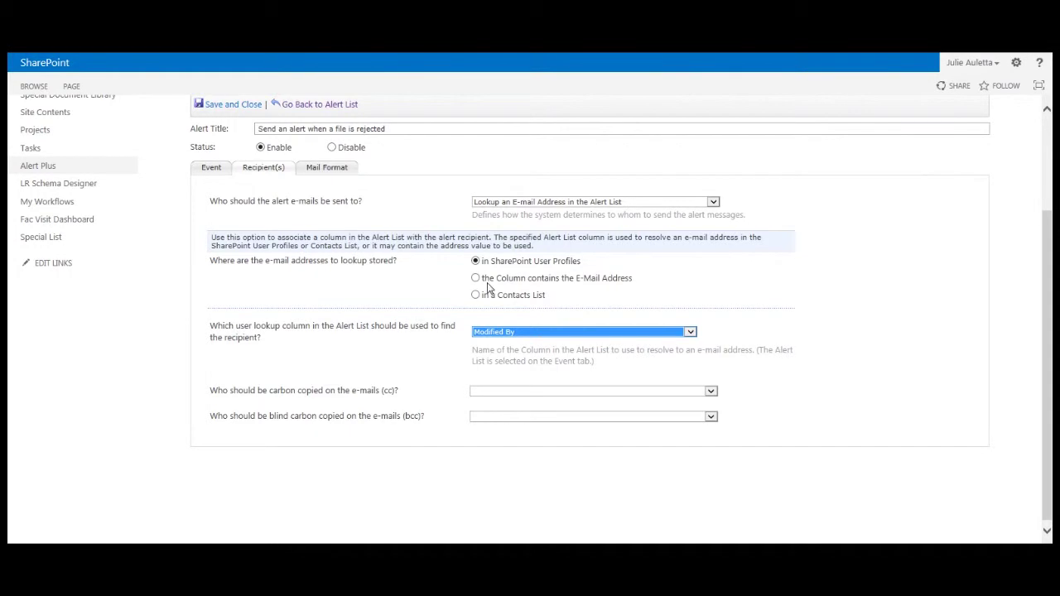
Set the mail subject to "The file called {Name} that you uploaded to the Special Doc Lib was REJECTED".
{"action": "scroll", "coordinate": [488, 285], "scroll_direction": "up", "scroll_amount": 2}
{"action": "left_click", "coordinate": [327, 236]}
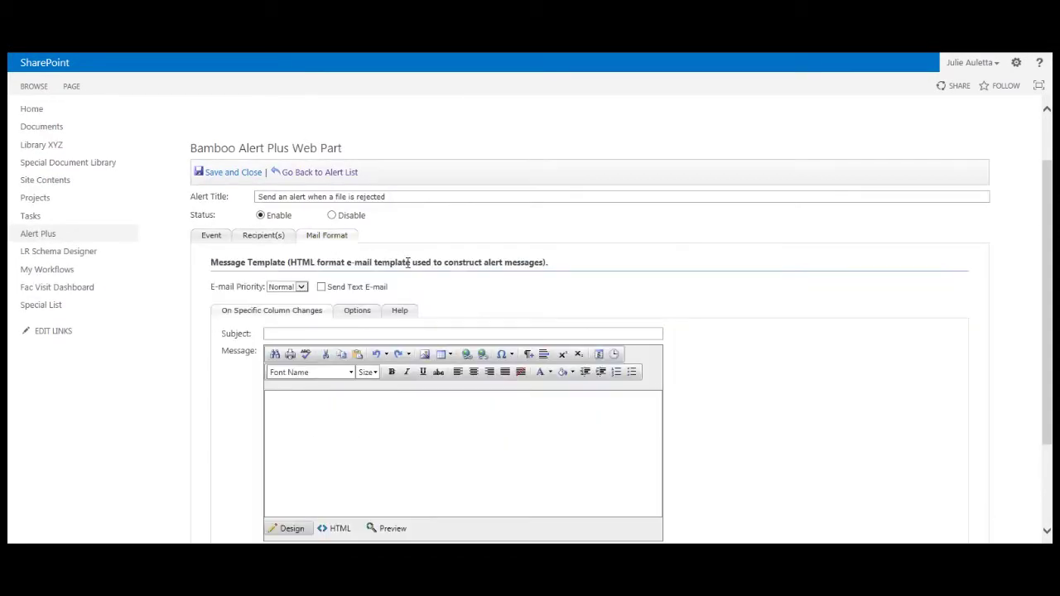
{"action": "scroll", "coordinate": [746, 387], "scroll_direction": "down", "scroll_amount": 2}
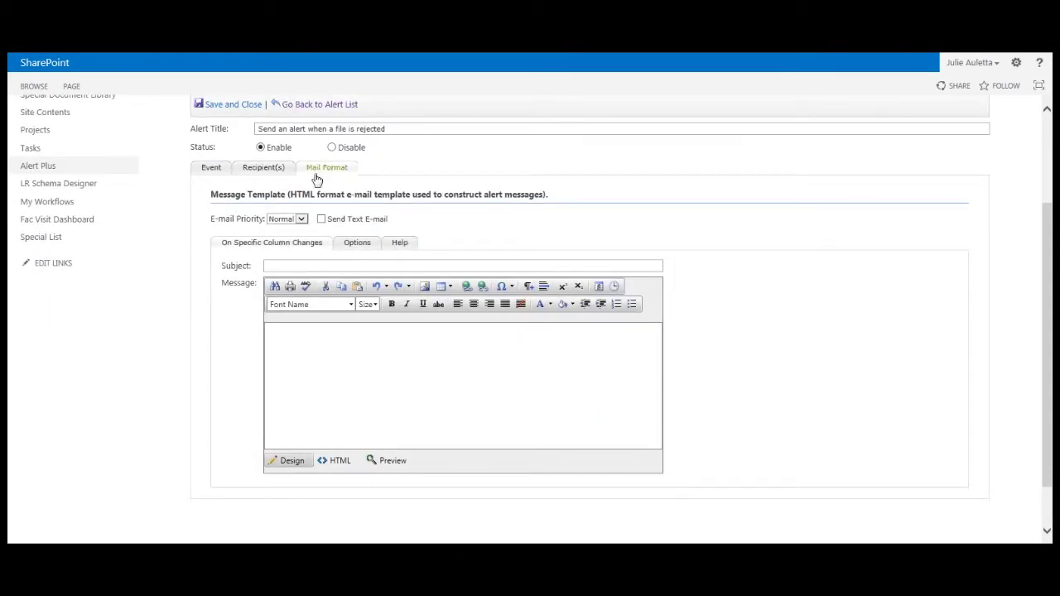
{"action": "left_click", "coordinate": [315, 266]}
{"action": "type", "text": "The file"}
{"action": "type", "text": " called (N"}
{"action": "type", "text": "ame"}
{"action": "type", "text": ") that you u"}
{"action": "type", "text": "ploaded to the S"}
{"action": "type", "text": "pec"}
{"action": "type", "text": "ial Do"}
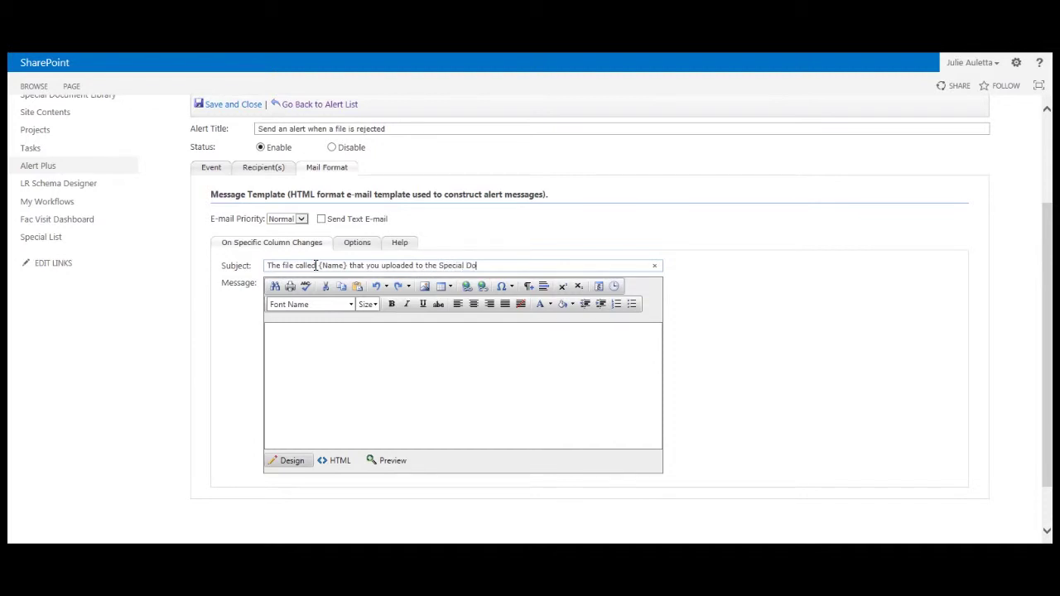
{"action": "type", "text": "c Lib was REJECTED"}
{"action": "key", "text": "Tab"}
Start the message body with the lines "Title: {Title}" and "Name: {Name}", followed by a blank line.
{"action": "left_click", "coordinate": [307, 331]}
{"action": "type", "text": "Title"}
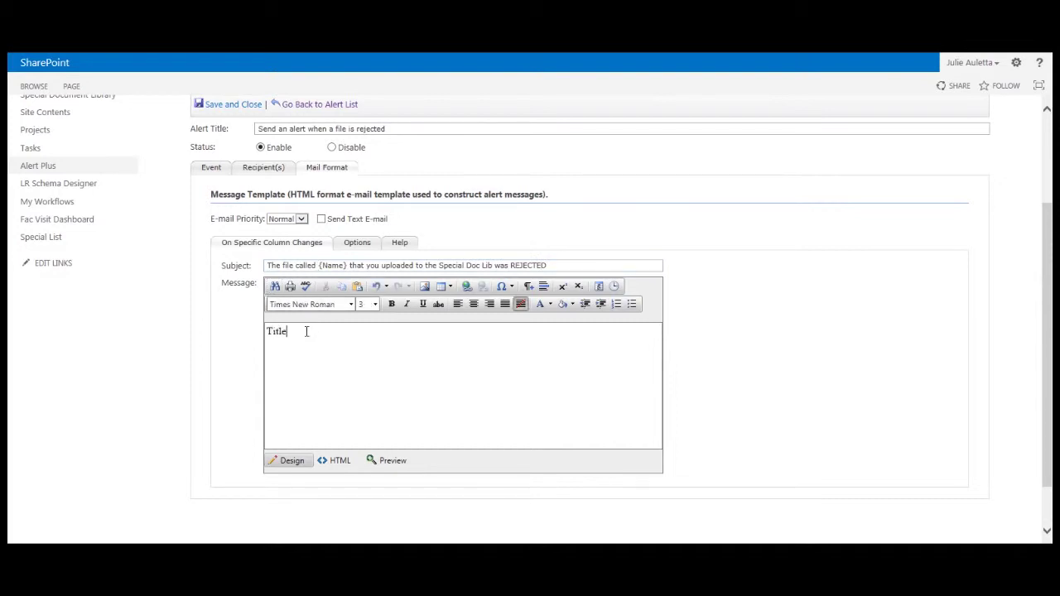
{"action": "type", "text": ": {Title}"}
{"action": "key", "text": "Return"}
{"action": "type", "text": "Name: {Name}"}
{"action": "key", "text": "Return"}
{"action": "key", "text": "Return"}
Add the lines "Approval Status: {Approval Status}" and "Approver Comments: {Approver Comments}" to the message body.
{"action": "type", "text": "Approc"}
{"action": "key", "text": "BackSpace"}
{"action": "type", "text": "val Staut"}
{"action": "key", "text": "BackSpace"}
{"action": "key", "text": "BackSpace"}
{"action": "type", "text": "tus: {Approval "}
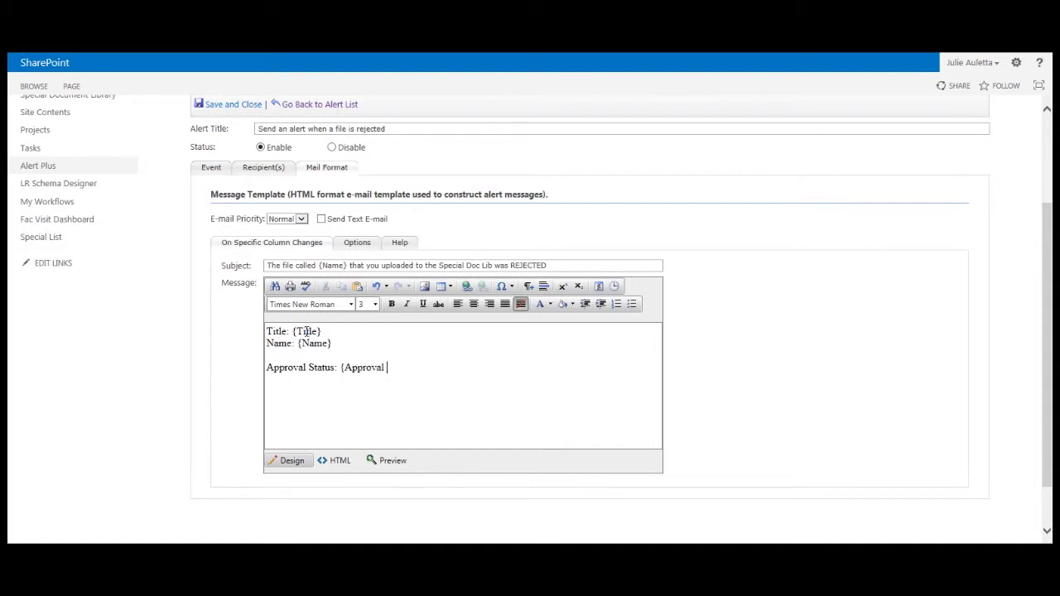
{"action": "type", "text": "Status}"}
{"action": "key", "text": "Return"}
{"action": "type", "text": "Approver Comments: "}
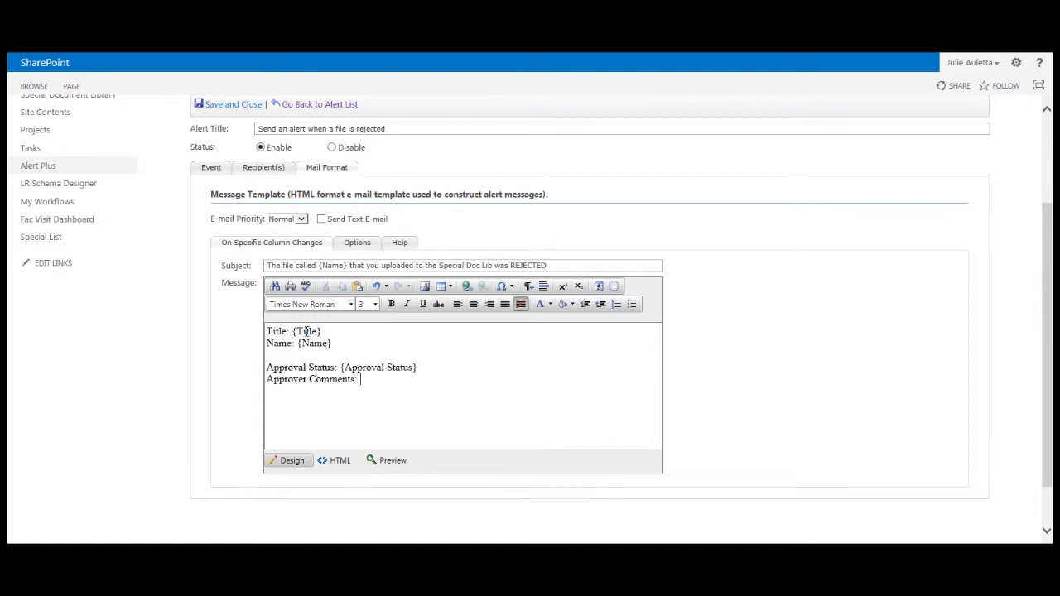
{"action": "type", "text": "{Approver Comments}"}
{"action": "key", "text": "Return"}
Add the word HERE below the comments and wrap it in the HTML link <a href="{ItemURL}">HERE</a>.
{"action": "type", "text": "HERE"}
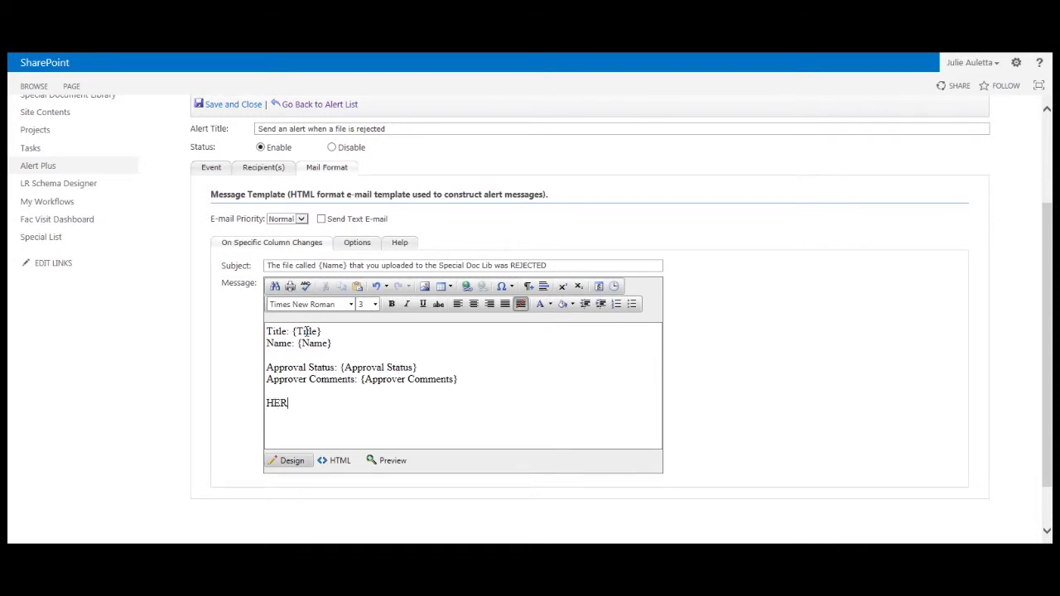
{"action": "left_click", "coordinate": [343, 462]}
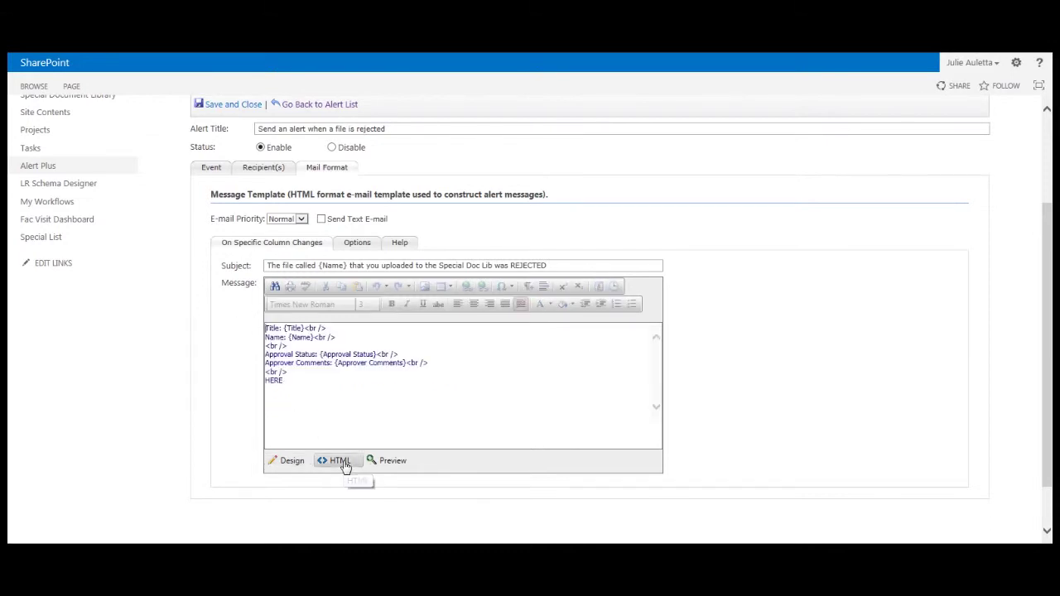
{"action": "left_click", "coordinate": [266, 381]}
{"action": "type", "text": "<a"}
{"action": "type", "text": "href=\"{ItemURL}\">HERE"}
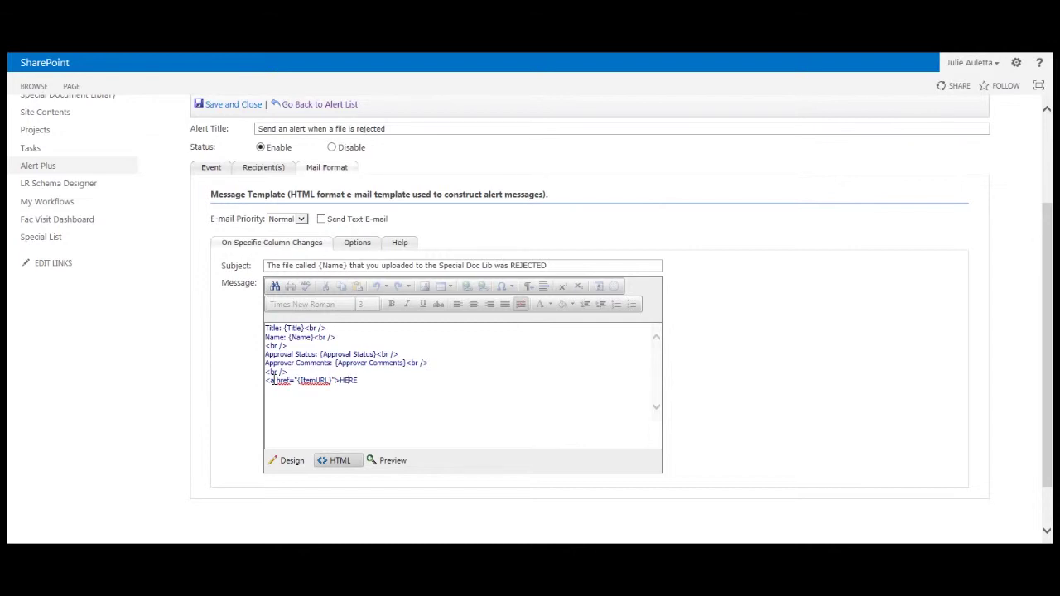
{"action": "type", "text": "</a>"}
Complete the link line in the HTML as "Click HERE to go to the file. Thank You!" and return to the design view.
{"action": "left_click", "coordinate": [266, 381]}
{"action": "type", "text": "Click"}
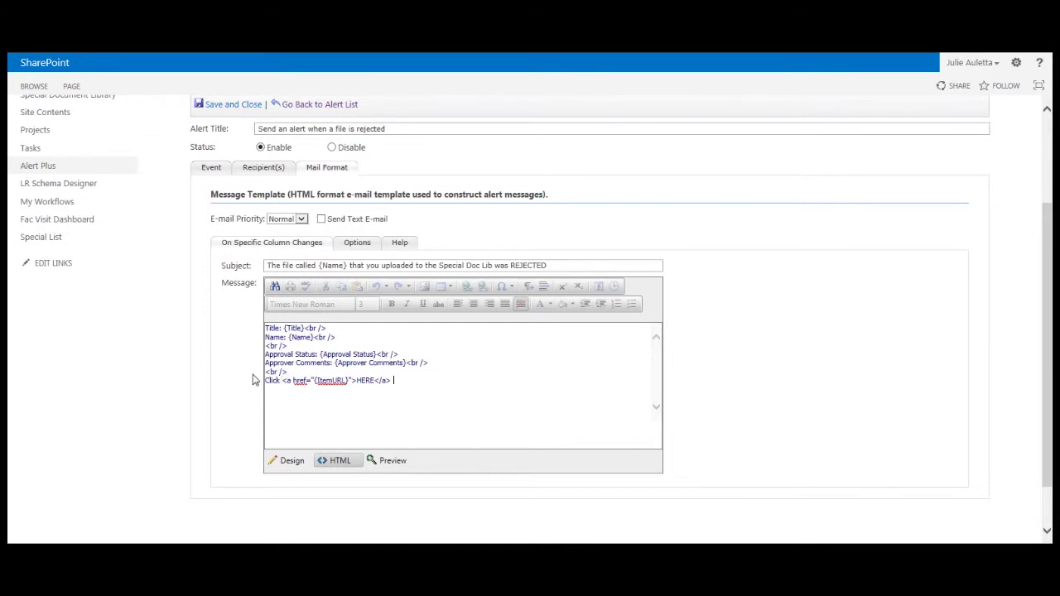
{"action": "type", "text": "  to go to the file."}
{"action": "key", "text": "Return"}
{"action": "type", "text": "Thank"}
{"action": "key", "text": "BackSpace"}
{"action": "key", "text": "BackSpace"}
{"action": "key", "text": "BackSpace"}
{"action": "key", "text": "BackSpace"}
{"action": "key", "text": "BackSpace"}
{"action": "type", "text": "Thank You!"}
{"action": "left_click", "coordinate": [294, 464]}
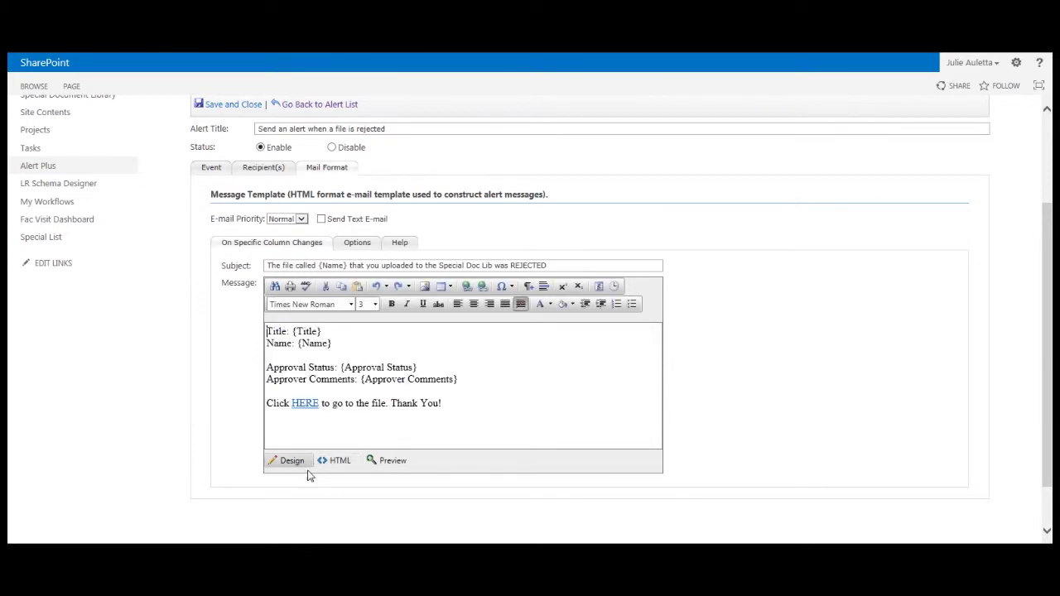
Move "Thank You!" into its own paragraph below the link line, and save and close the alert.
{"action": "left_click", "coordinate": [394, 404]}
{"action": "key", "text": "Return"}
{"action": "key", "text": "Return"}
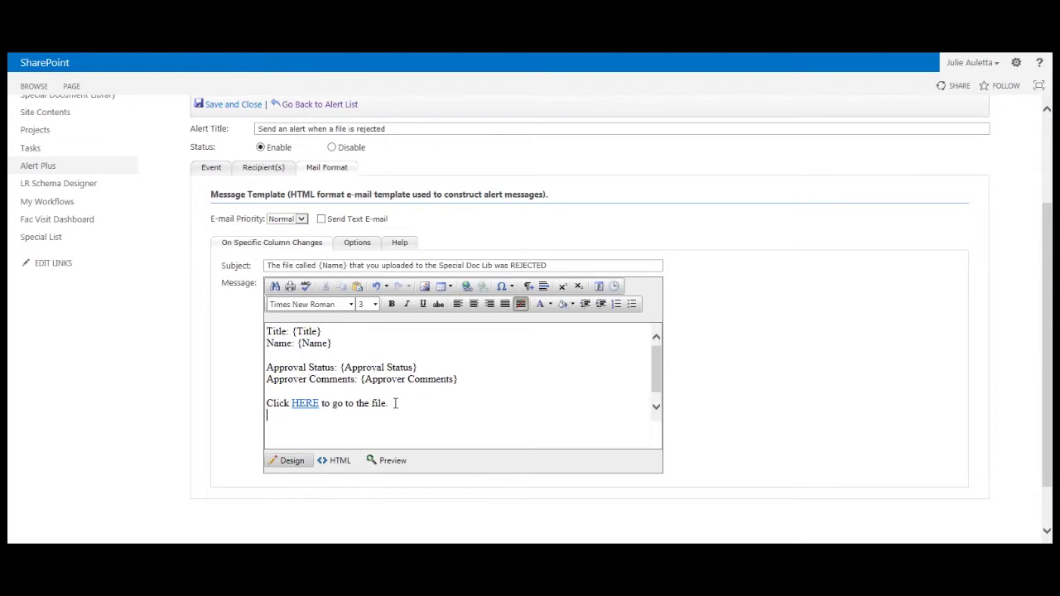
{"action": "scroll", "coordinate": [454, 402], "scroll_direction": "down", "scroll_amount": 3}
{"action": "scroll", "coordinate": [454, 401], "scroll_direction": "up", "scroll_amount": 5}
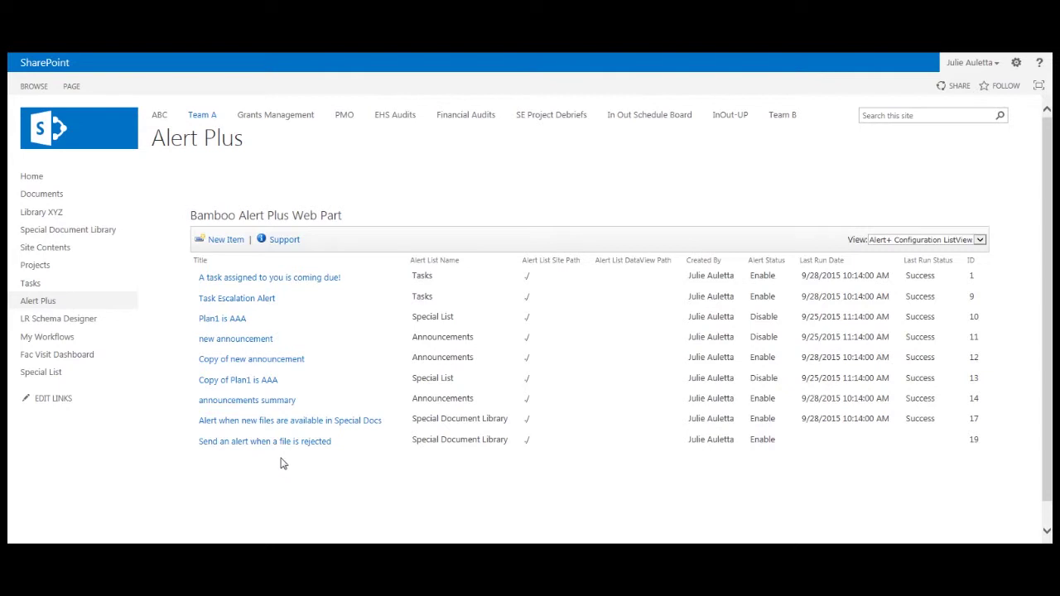
Reject the Lorem ipsum dolor sit amet file in the Special Document Library with the comment "I'm sorry, but I have to reject this change because...".
{"action": "mouse_move", "coordinate": [218, 449]}
{"action": "left_click", "coordinate": [47, 232]}
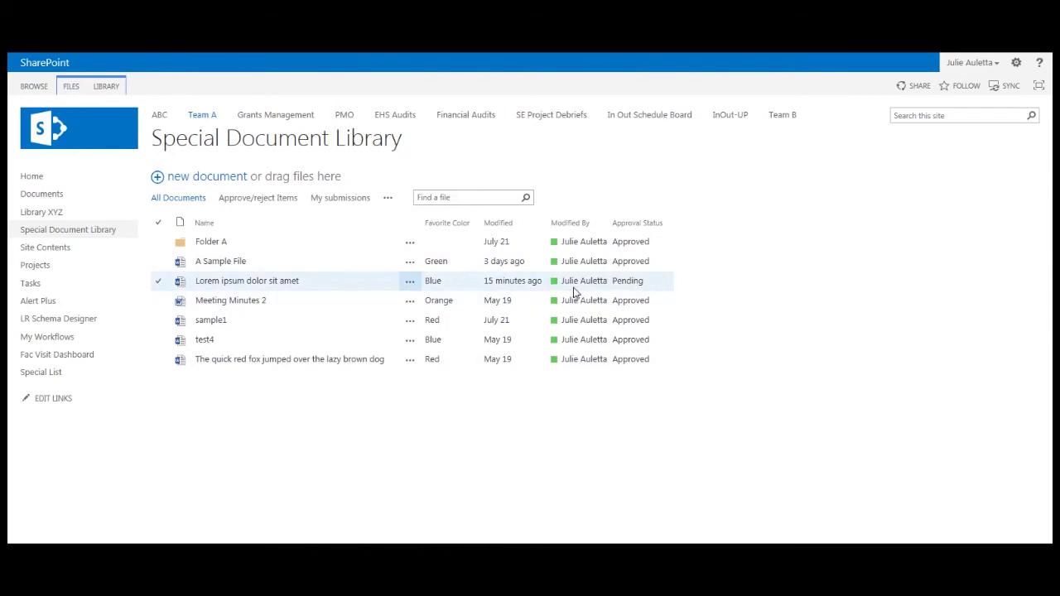
{"action": "mouse_move", "coordinate": [589, 287]}
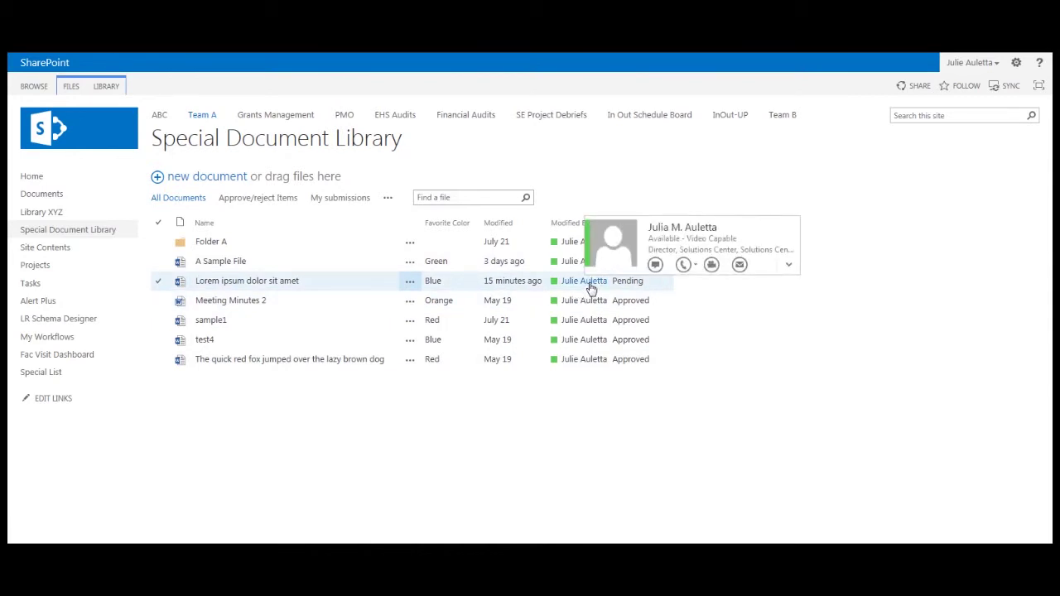
{"action": "left_click", "coordinate": [411, 283]}
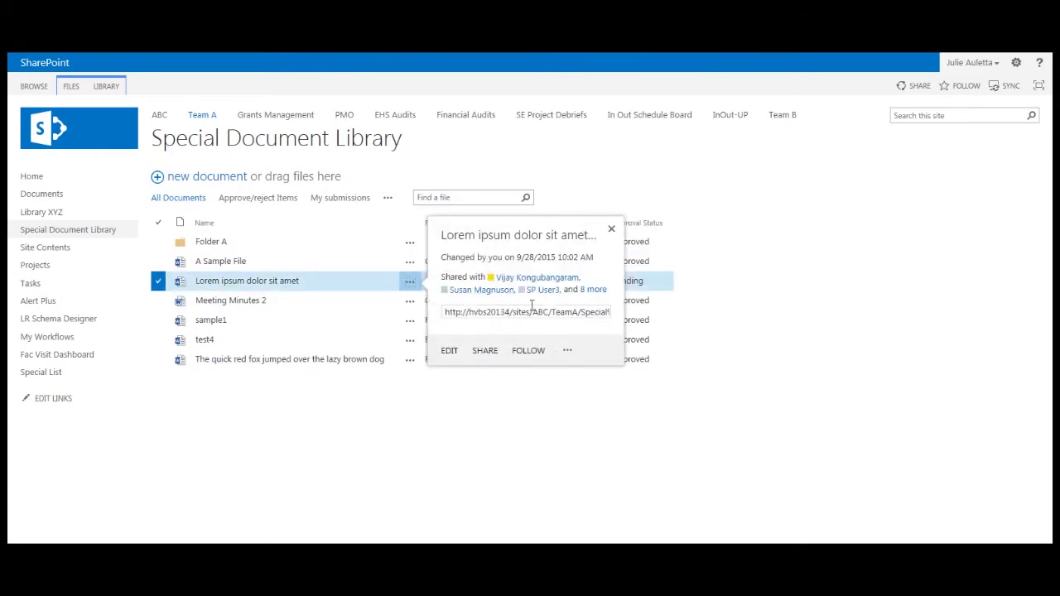
{"action": "left_click", "coordinate": [568, 351]}
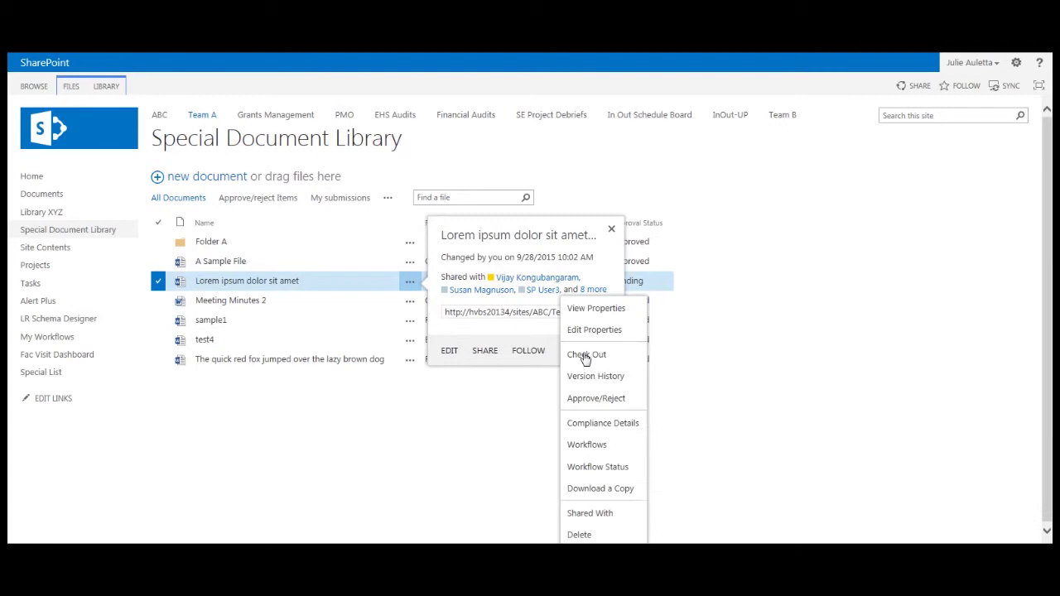
{"action": "left_click", "coordinate": [584, 399]}
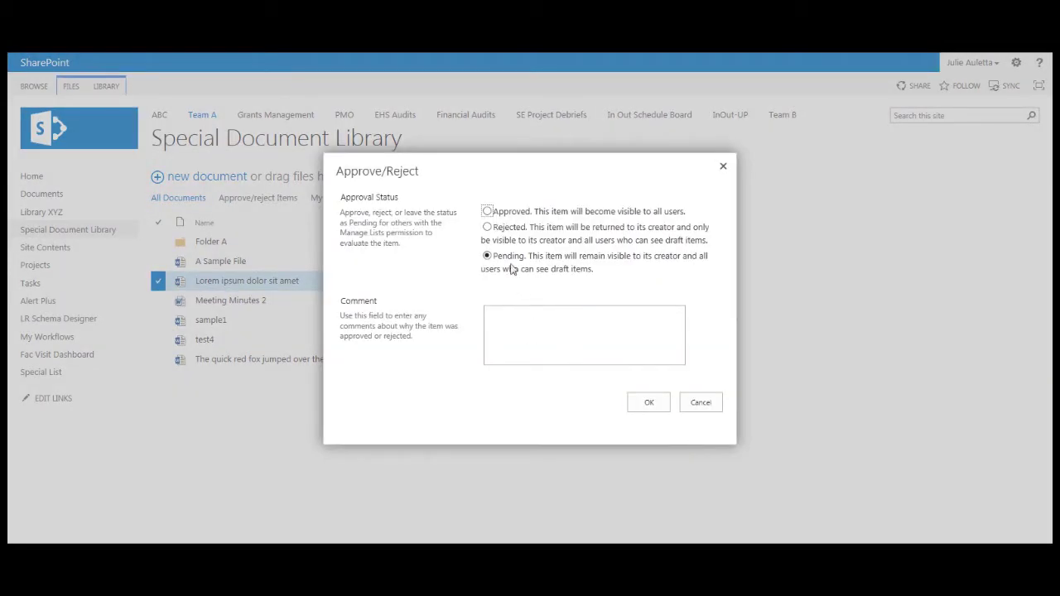
{"action": "left_click", "coordinate": [490, 231]}
{"action": "left_click", "coordinate": [579, 329]}
{"action": "type", "text": "I'm sorry, but I have to reject this change because..."}
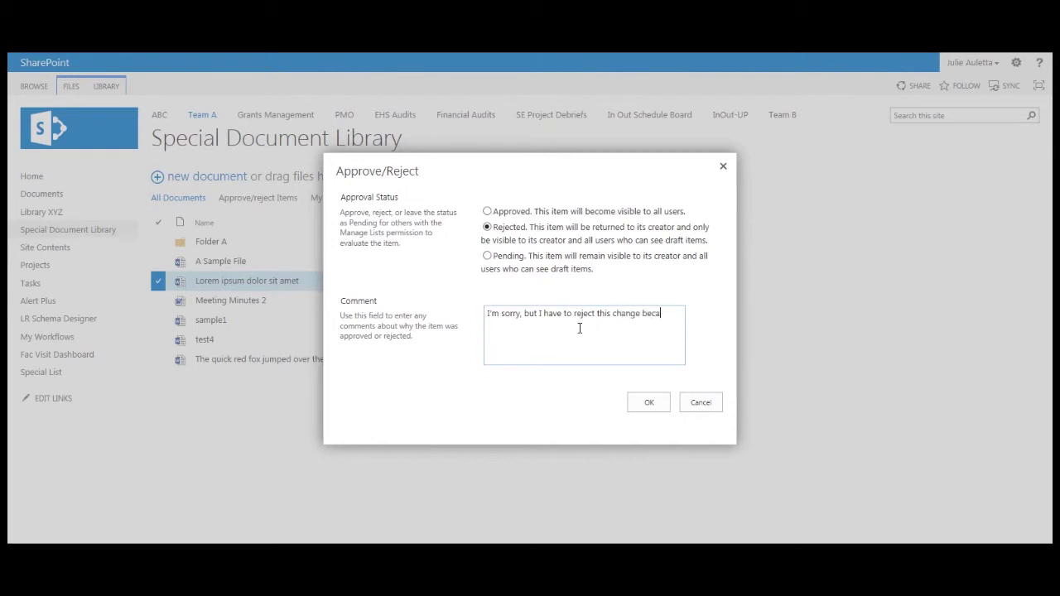
{"action": "left_click", "coordinate": [656, 404]}
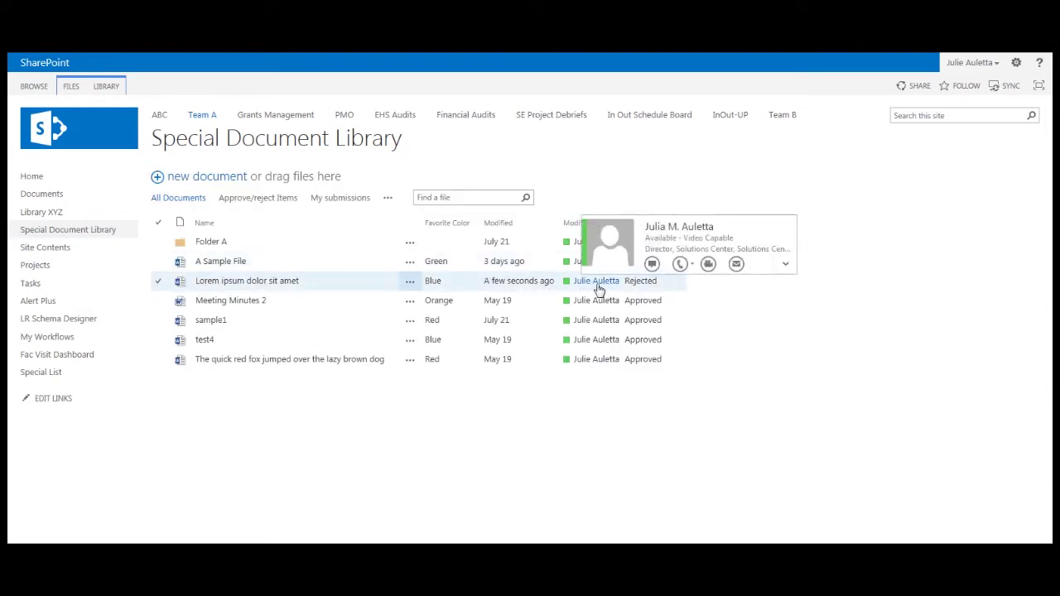
View the properties of the Lorem ipsum dolor sit amet file to check its approval status and comment, and close them.
{"action": "left_click", "coordinate": [410, 283]}
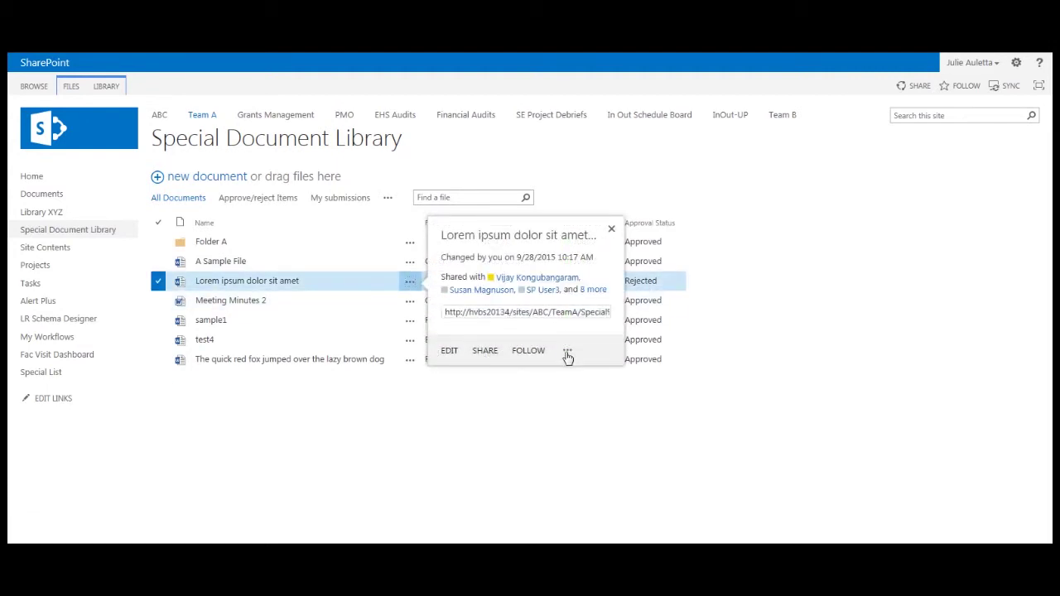
{"action": "left_click", "coordinate": [568, 351]}
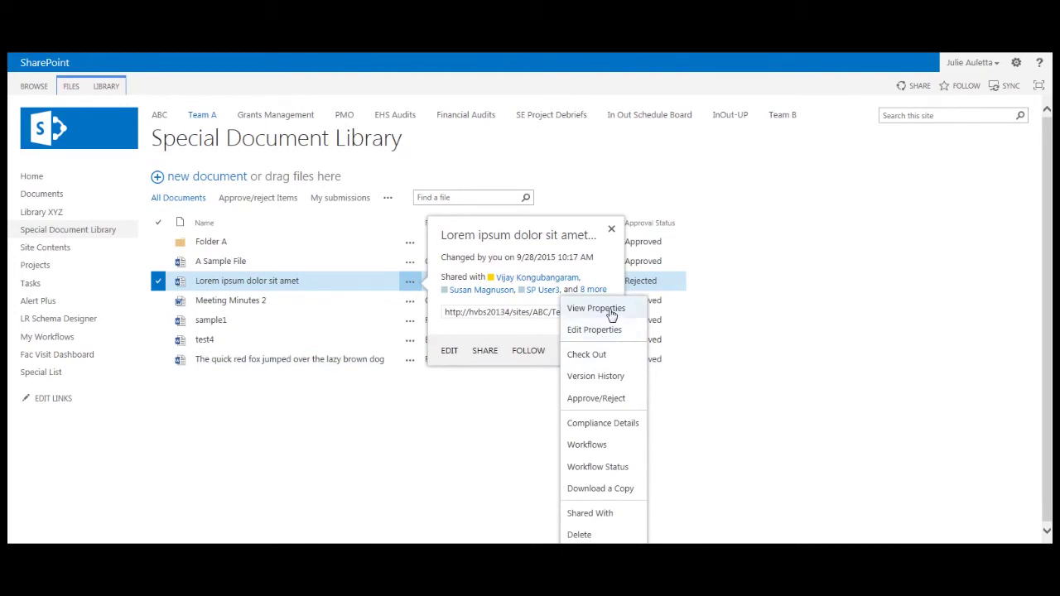
{"action": "left_click", "coordinate": [612, 311]}
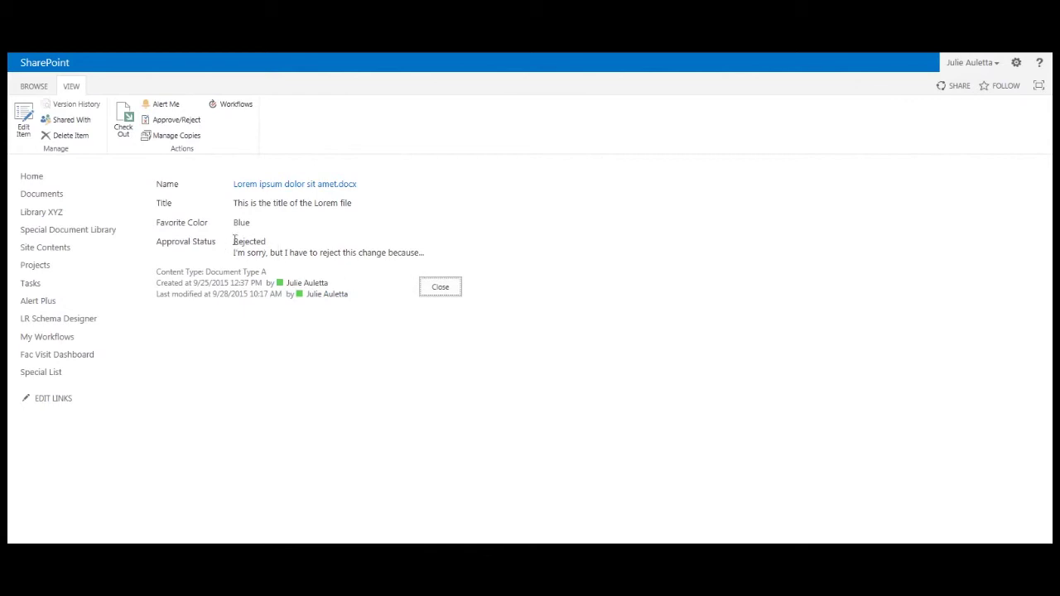
{"action": "left_click", "coordinate": [440, 288]}
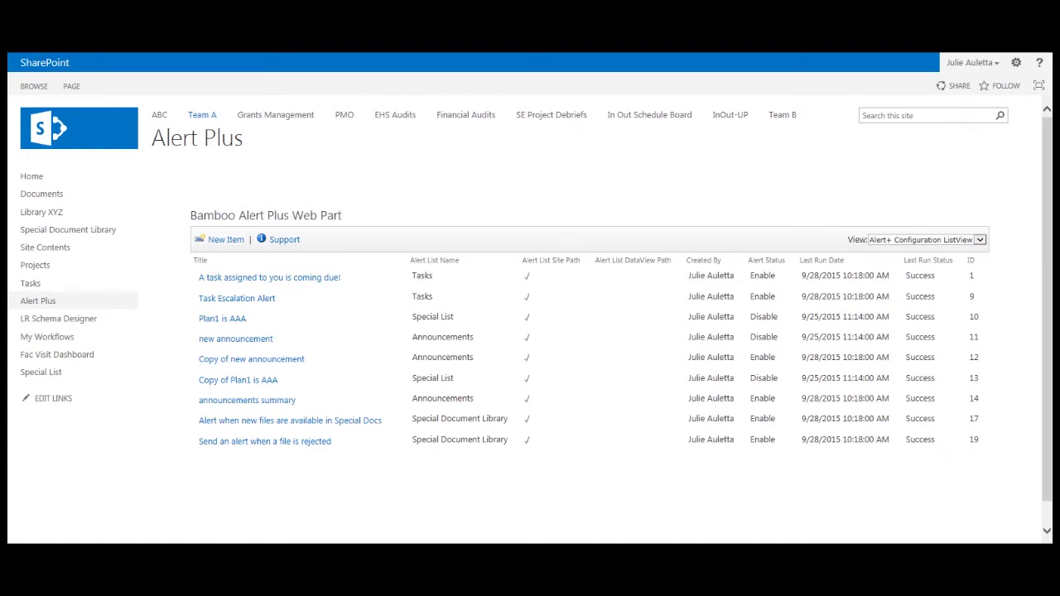
Switch to Outlook and open the newly received alert e-mail about the rejected file.
{"action": "left_click", "coordinate": [181, 504]}
{"action": "left_click", "coordinate": [314, 190]}
{"action": "double_click", "coordinate": [273, 192]}
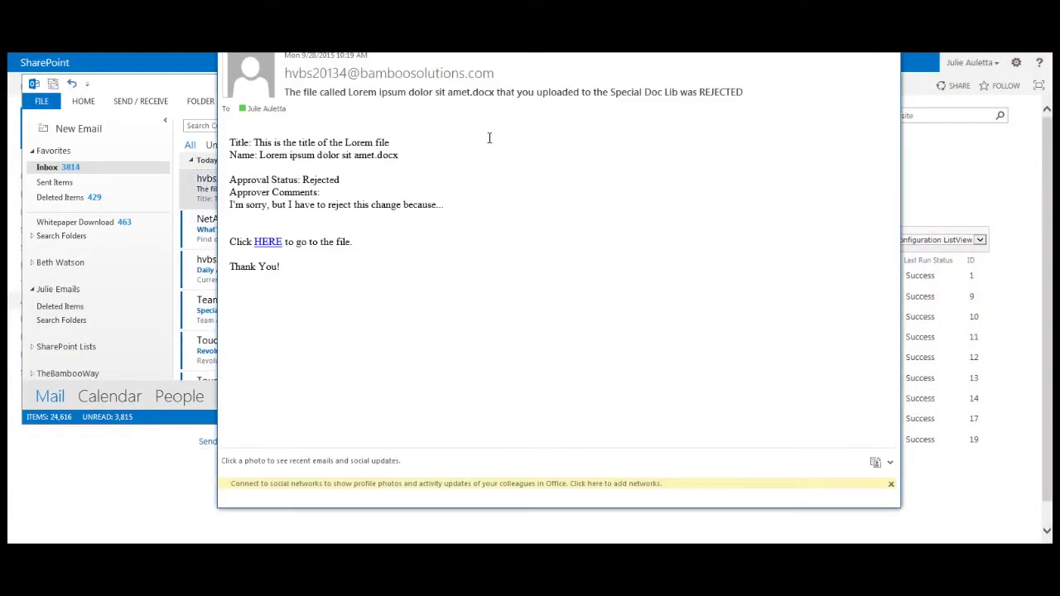